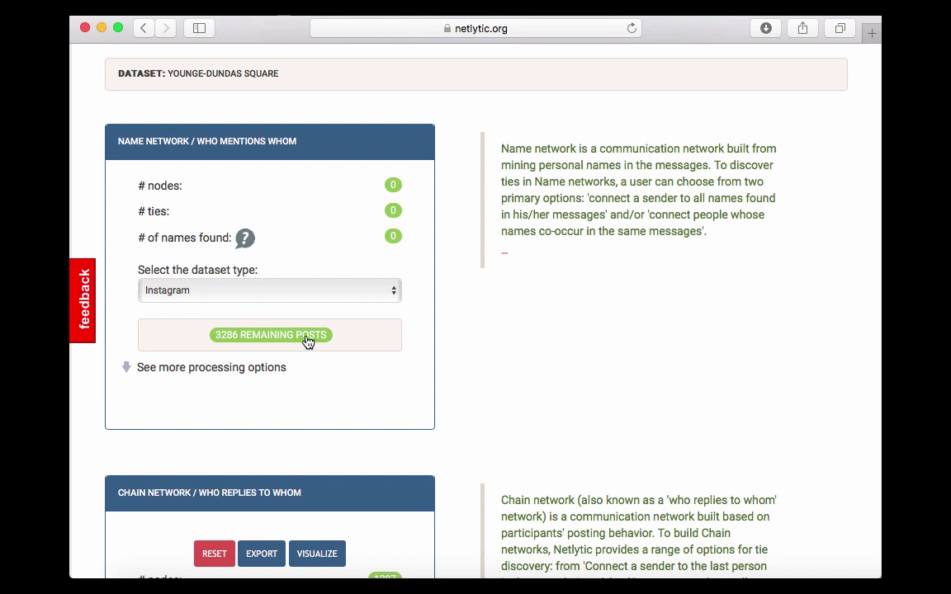
- Process the 3286 remaining posts into the name network and open it in the visualizer
{"action": "left_click", "coordinate": [307, 341]}
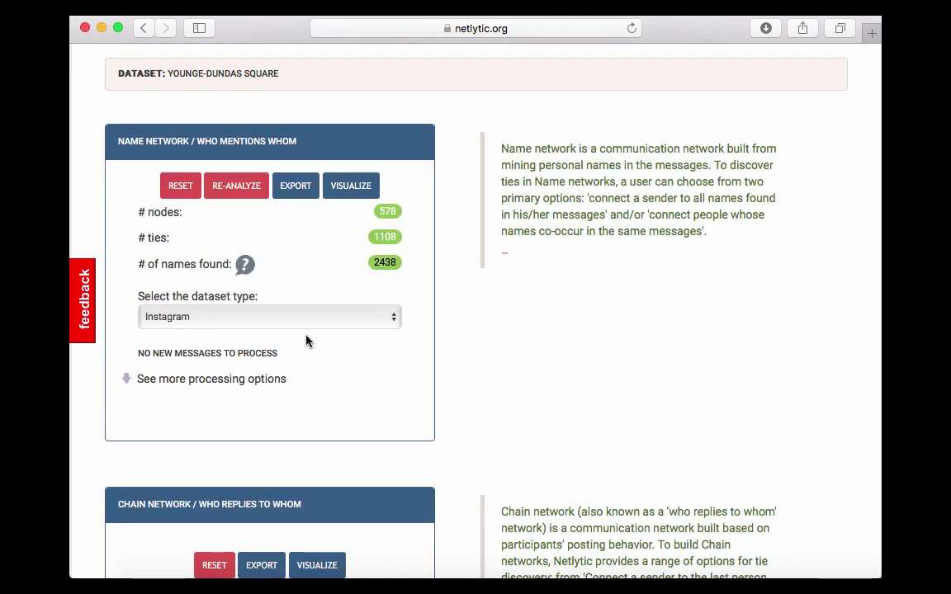
{"action": "left_click", "coordinate": [348, 194]}
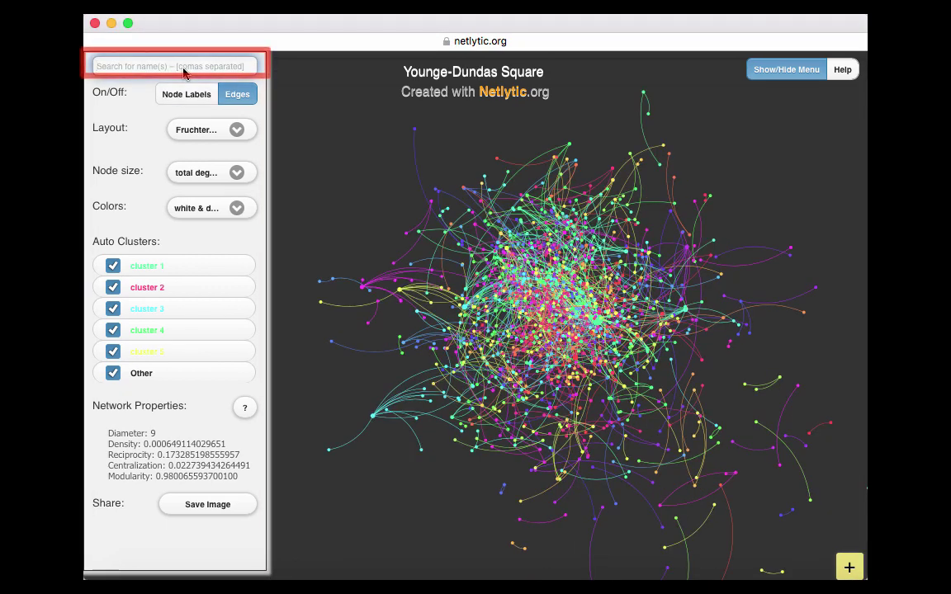
{"action": "type", "text": "yogapaws"}
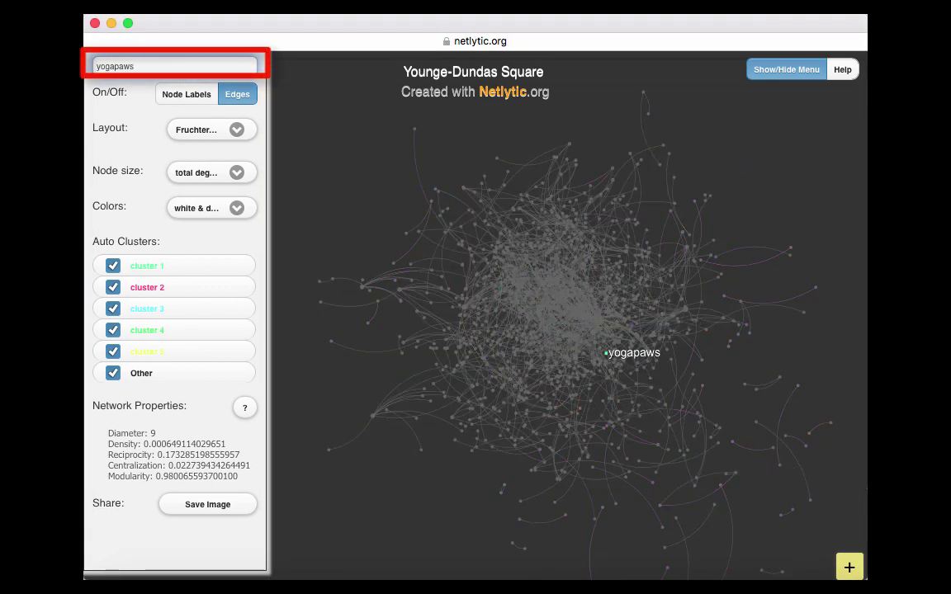
{"action": "type", "text": ".yogathontoro"}
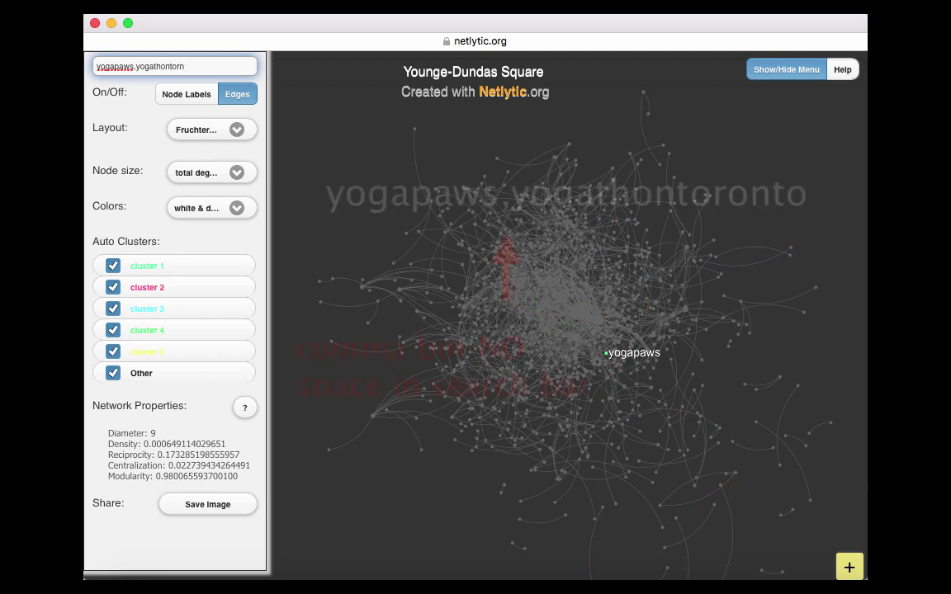
{"action": "key", "text": "BackSpace"}
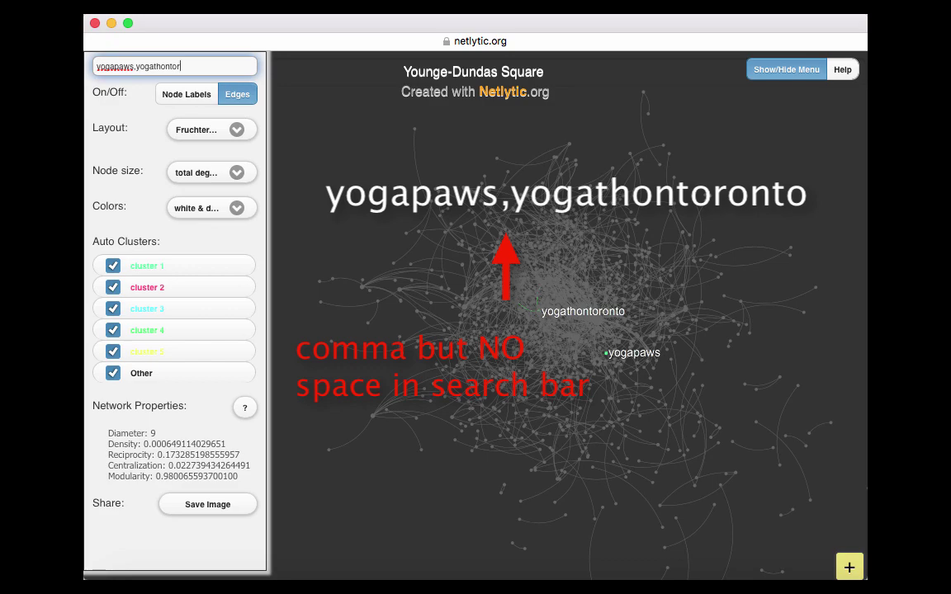
{"action": "key", "text": "ctrl+a"}
{"action": "key", "text": "BackSpace"}
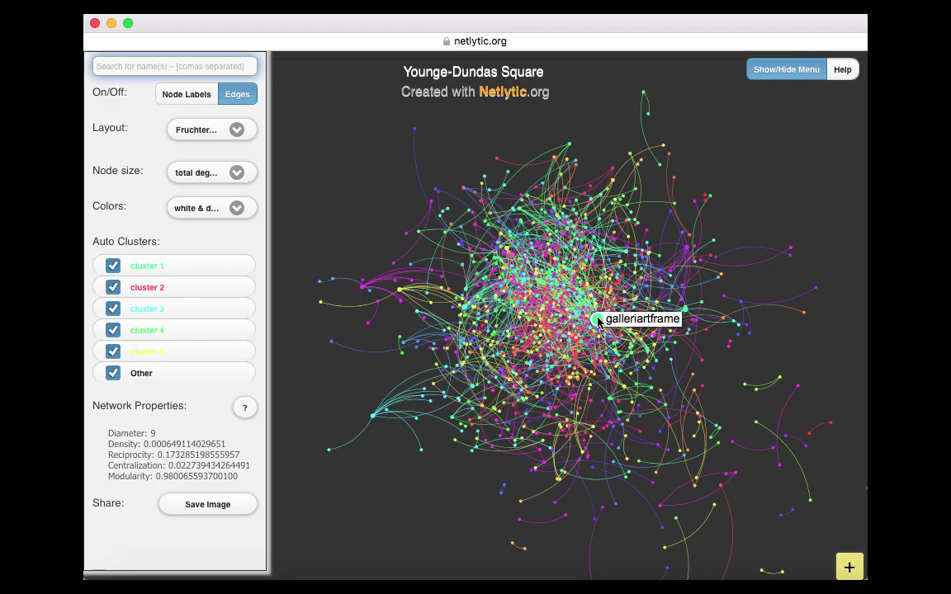
{"action": "left_click", "coordinate": [600, 320]}
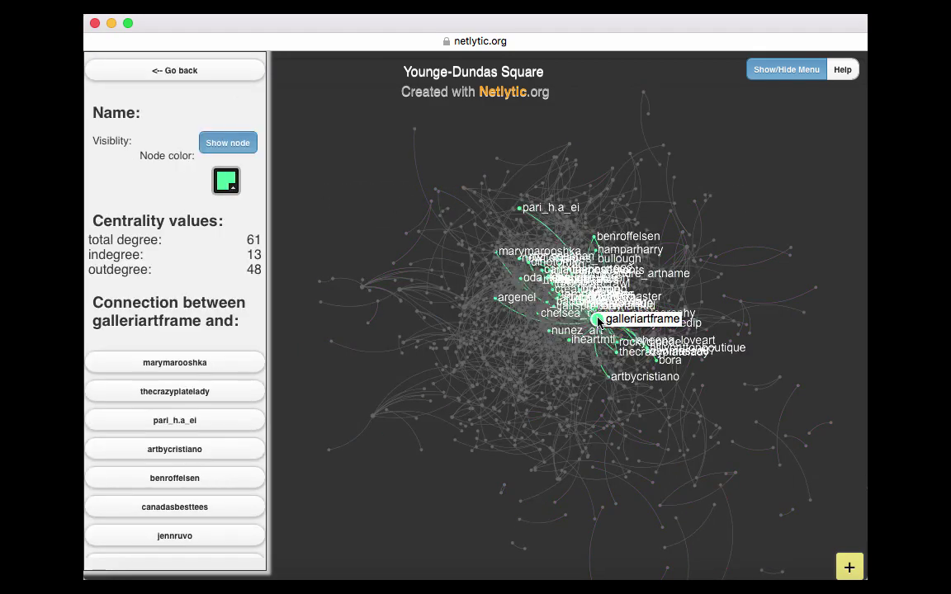
{"action": "left_click", "coordinate": [237, 400]}
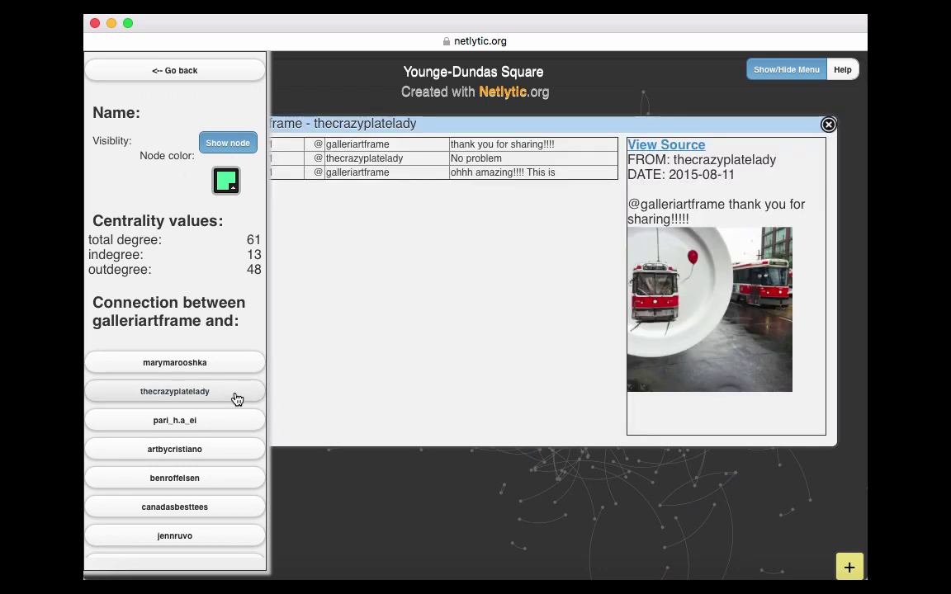
{"action": "left_click_drag", "start_coordinate": [452, 123], "coordinate": [488, 124]}
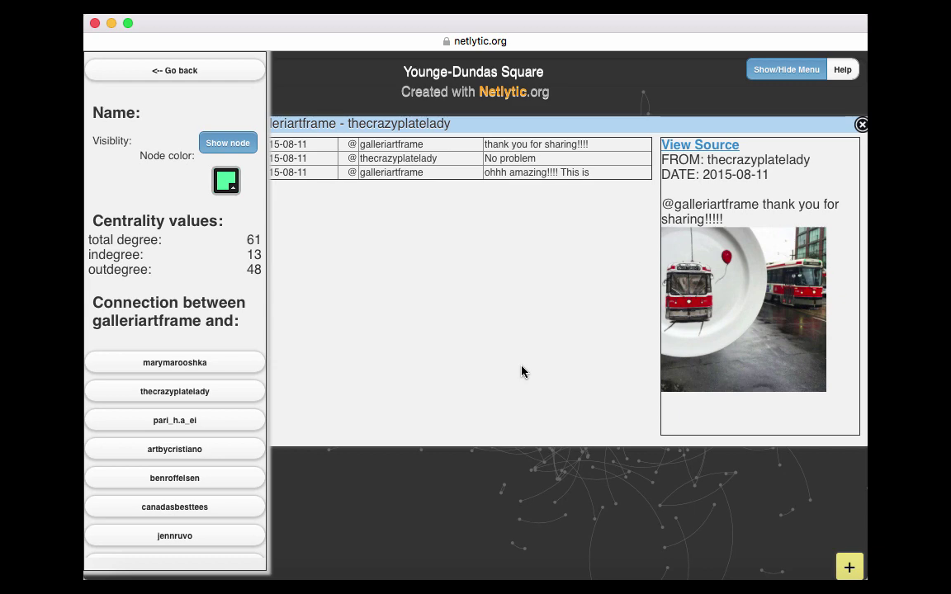
{"action": "left_click", "coordinate": [282, 100]}
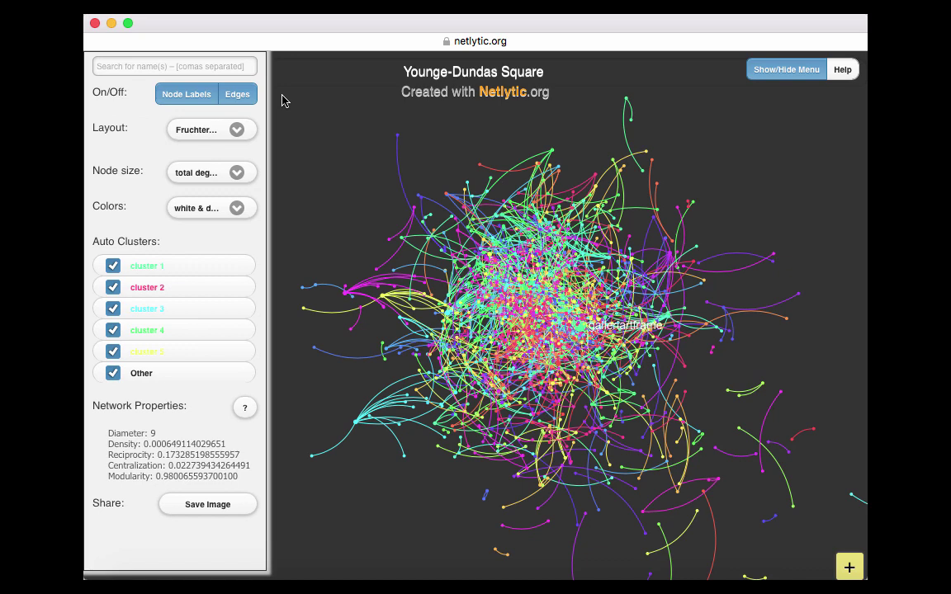
- Turn off node labels and edges so only the coloured nodes remain
{"action": "left_click", "coordinate": [203, 99]}
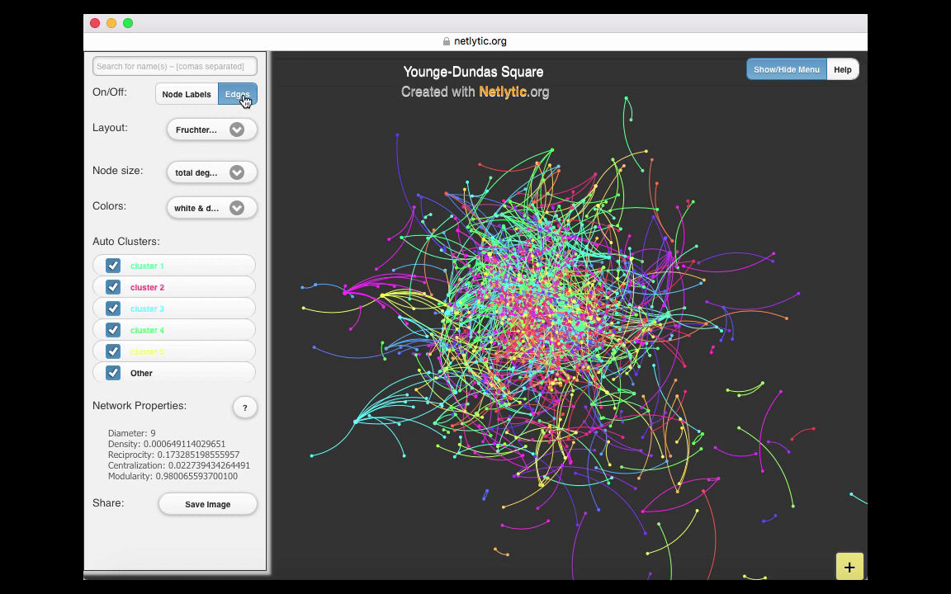
{"action": "left_click", "coordinate": [240, 95]}
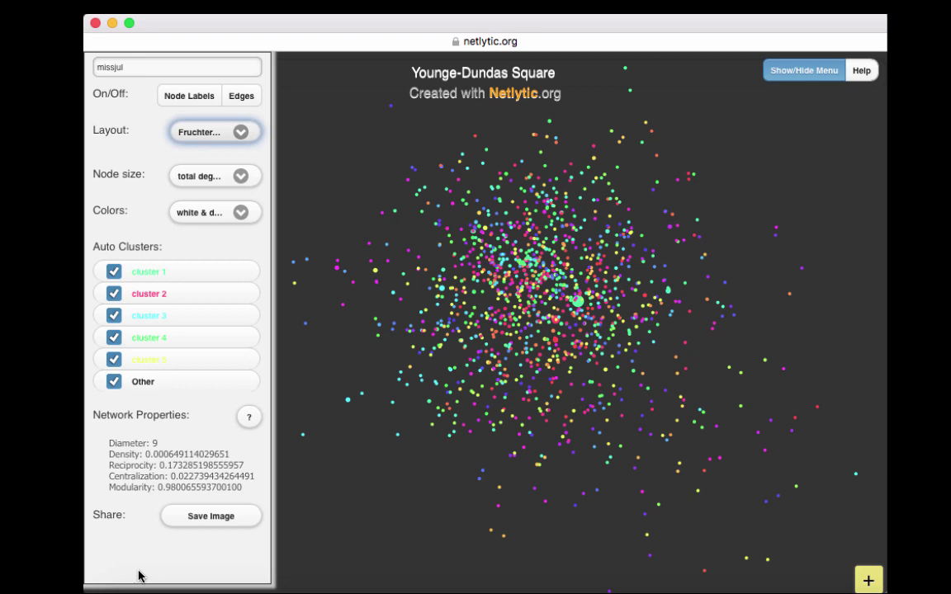
- Try the DrL and LGL layouts, settling back on the DrL layout
{"action": "left_click", "coordinate": [240, 132]}
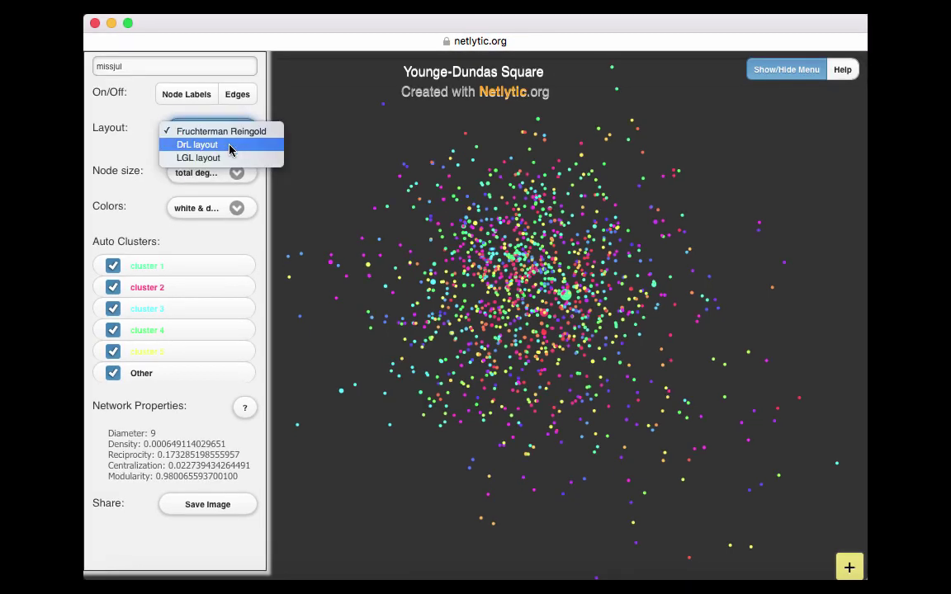
{"action": "left_click", "coordinate": [205, 147]}
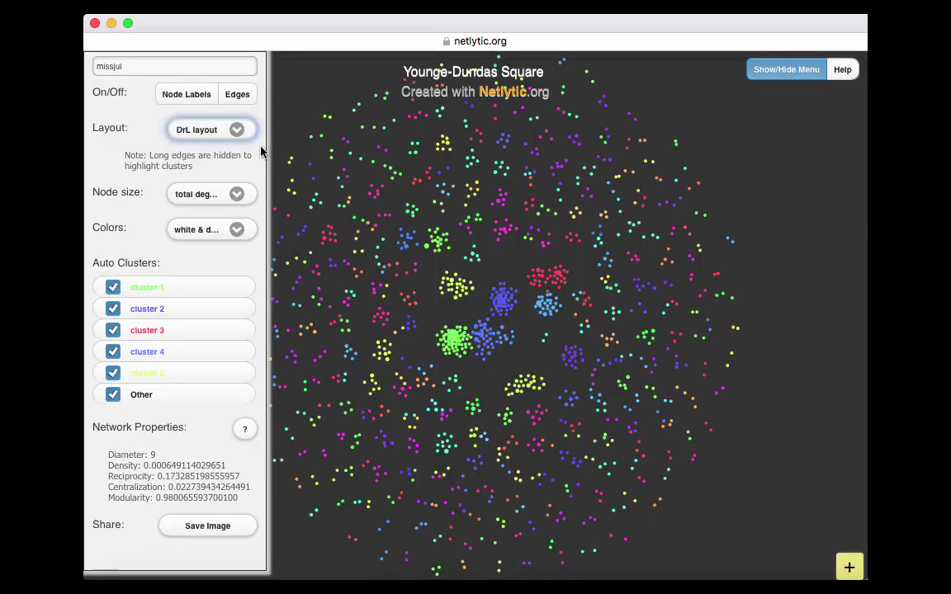
{"action": "left_click_drag", "start_coordinate": [719, 165], "coordinate": [753, 163]}
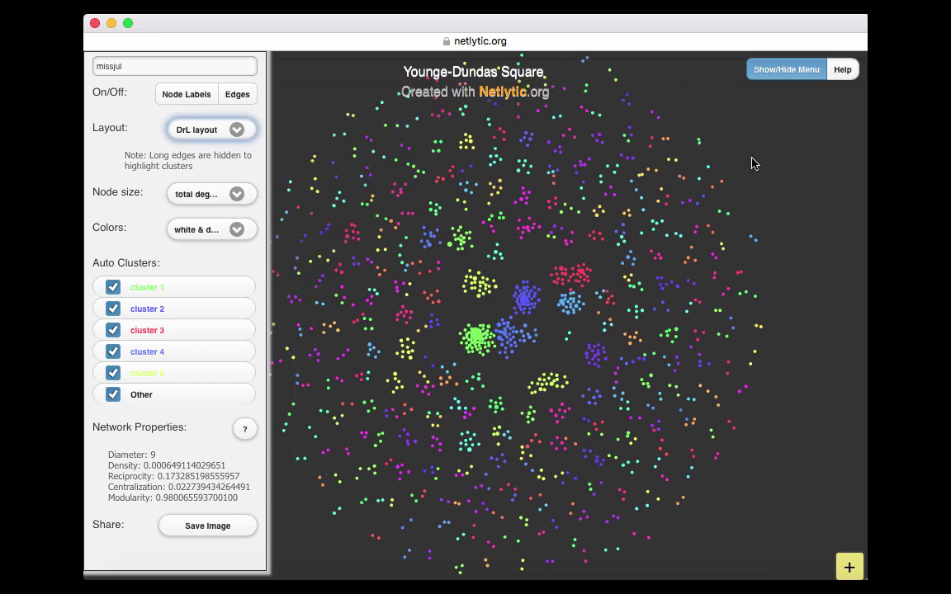
{"action": "left_click", "coordinate": [238, 138]}
{"action": "left_click", "coordinate": [214, 147]}
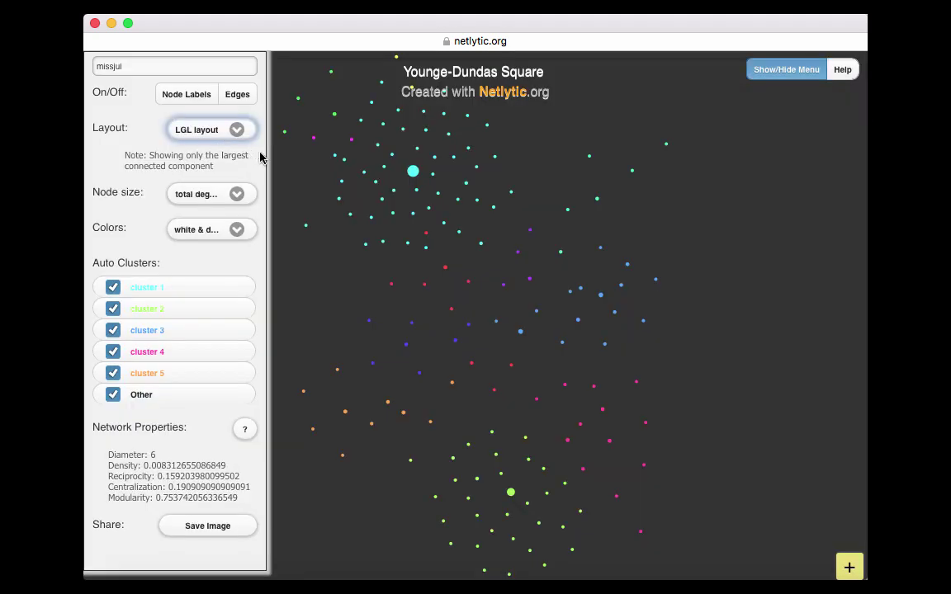
{"action": "left_click_drag", "start_coordinate": [318, 261], "coordinate": [381, 280]}
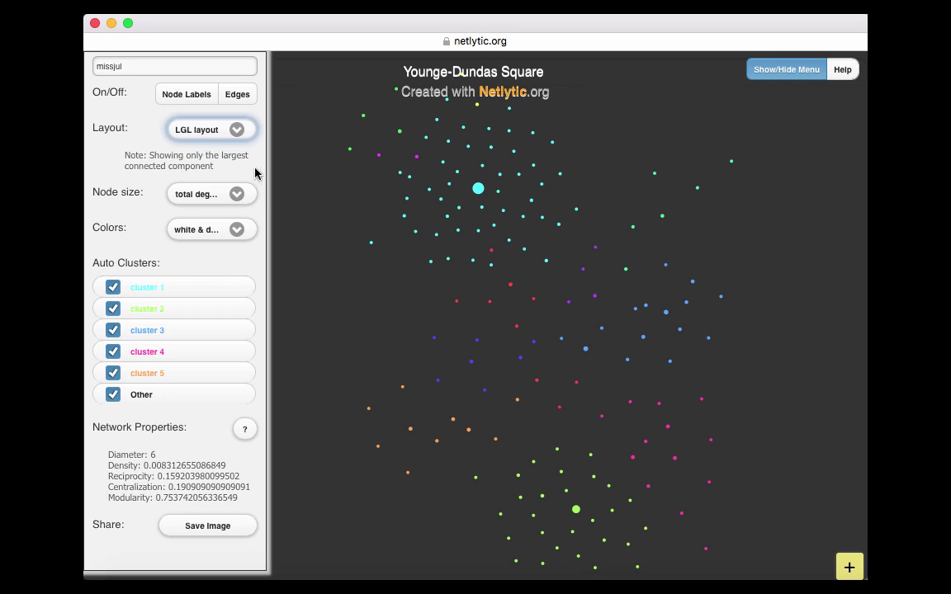
{"action": "left_click", "coordinate": [236, 129]}
{"action": "left_click", "coordinate": [211, 116]}
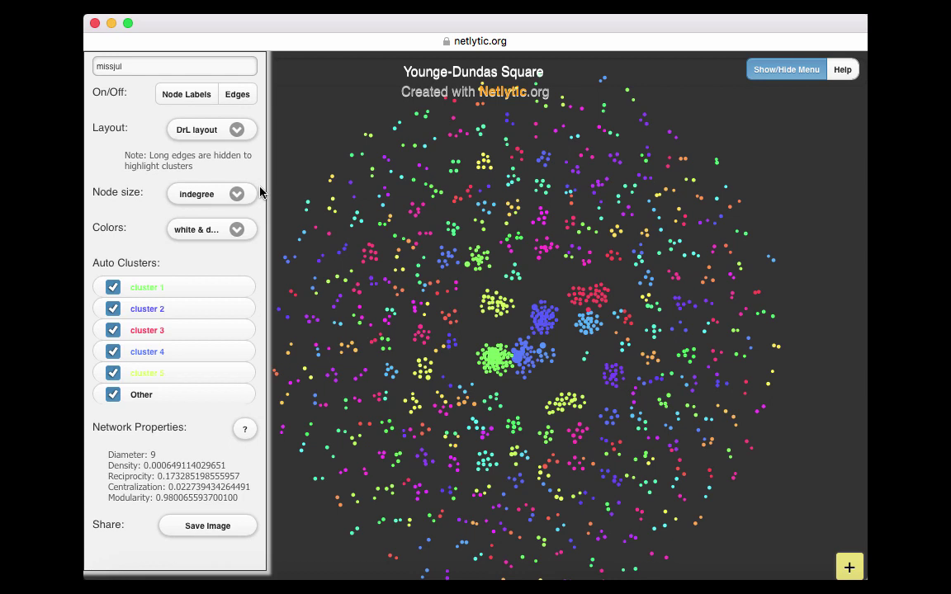
- Size nodes by indegree, hide the Other nodes, and frame all five clusters
{"action": "left_click", "coordinate": [242, 197]}
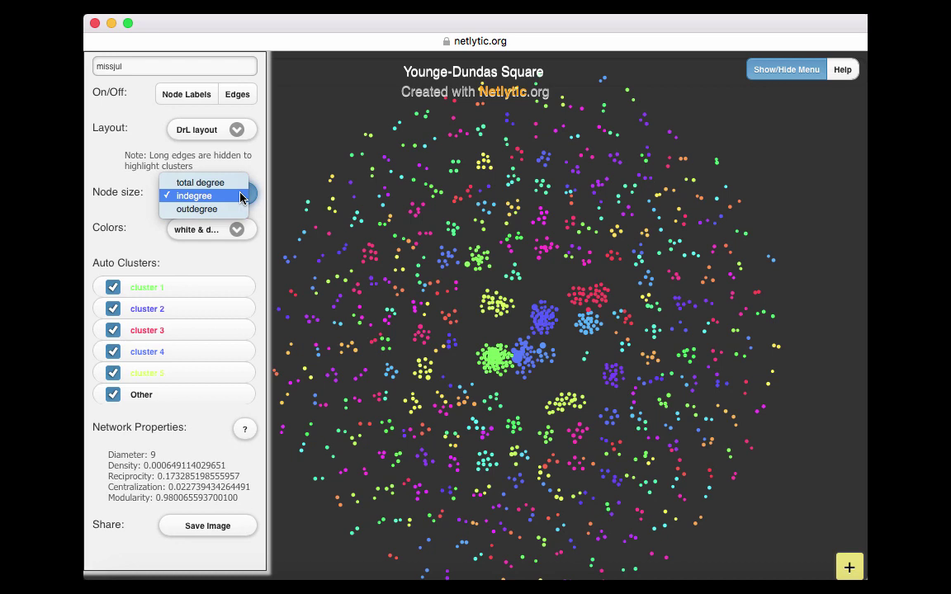
{"action": "left_click", "coordinate": [241, 196]}
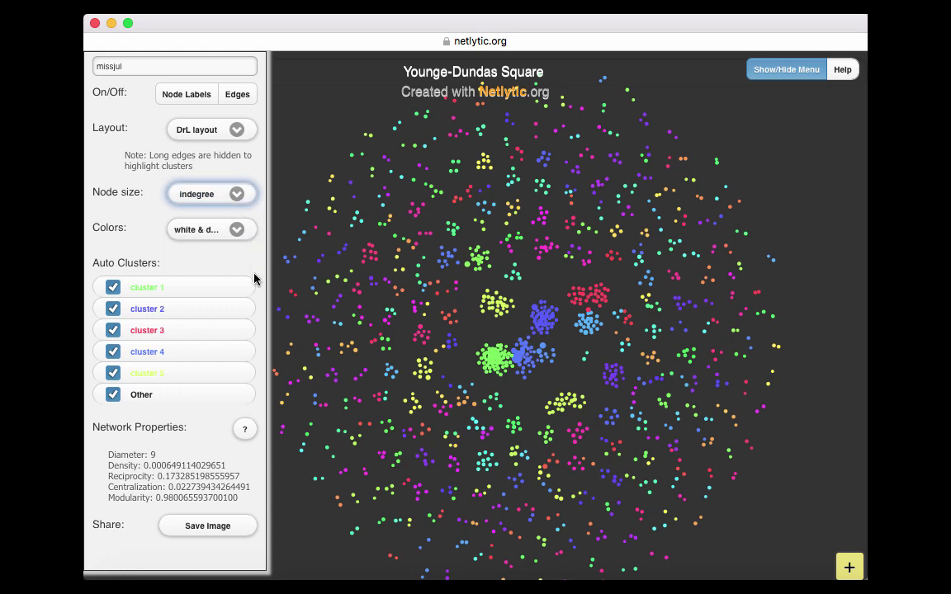
{"action": "left_click", "coordinate": [114, 396]}
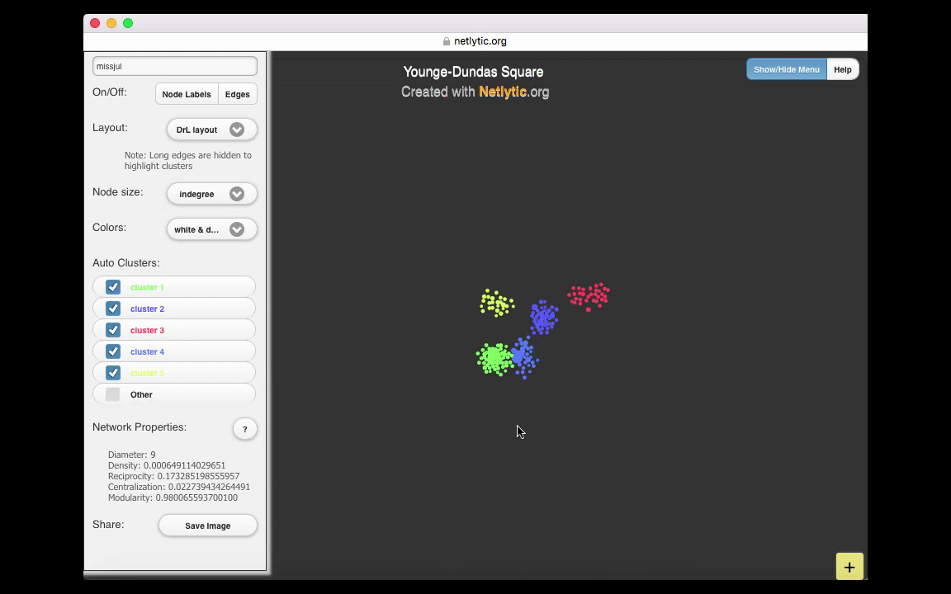
{"action": "scroll", "coordinate": [516, 432], "scroll_direction": "up", "scroll_amount": 5}
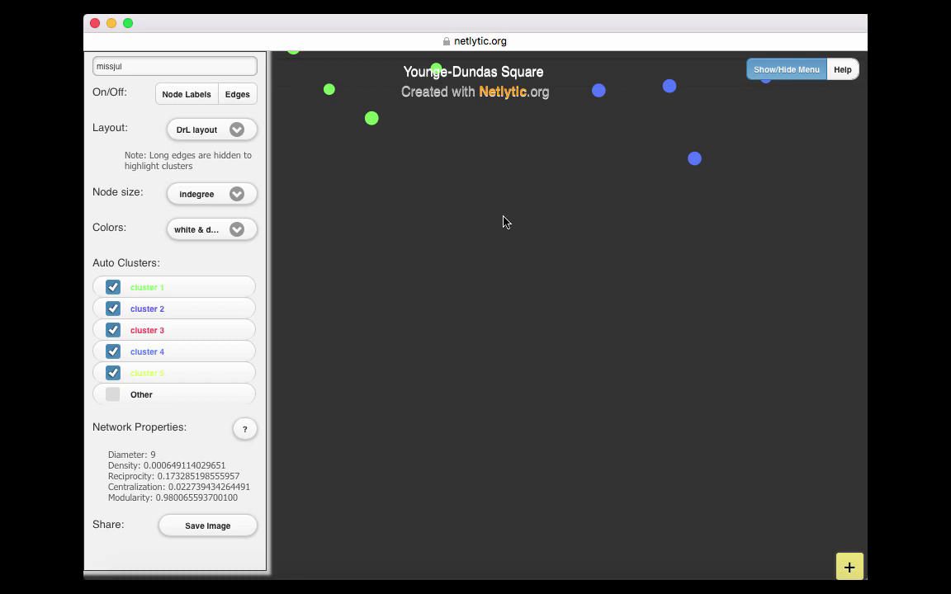
{"action": "scroll", "coordinate": [620, 329], "scroll_direction": "up", "scroll_amount": 1}
{"action": "scroll", "coordinate": [647, 233], "scroll_direction": "down", "scroll_amount": 5}
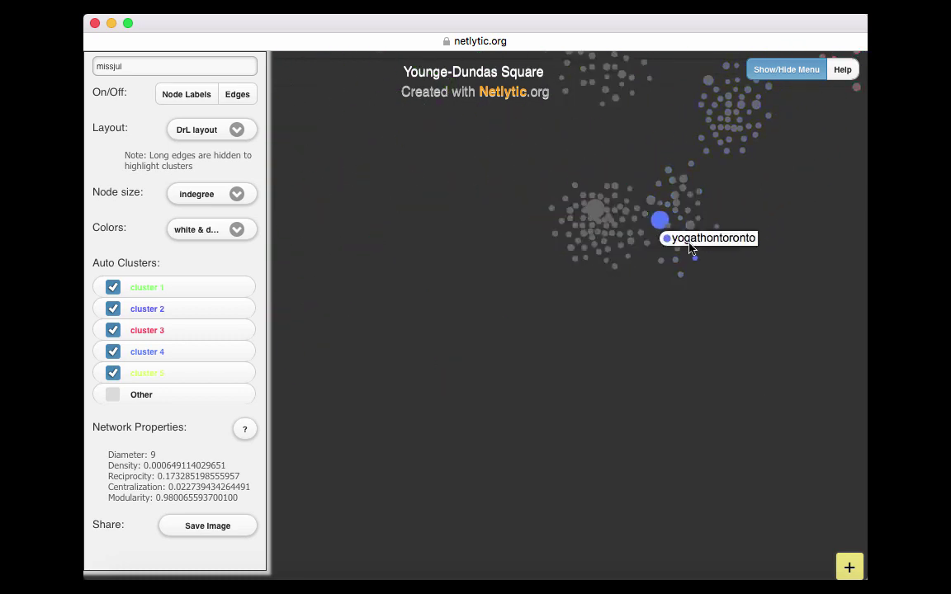
{"action": "left_click_drag", "start_coordinate": [705, 300], "coordinate": [579, 407]}
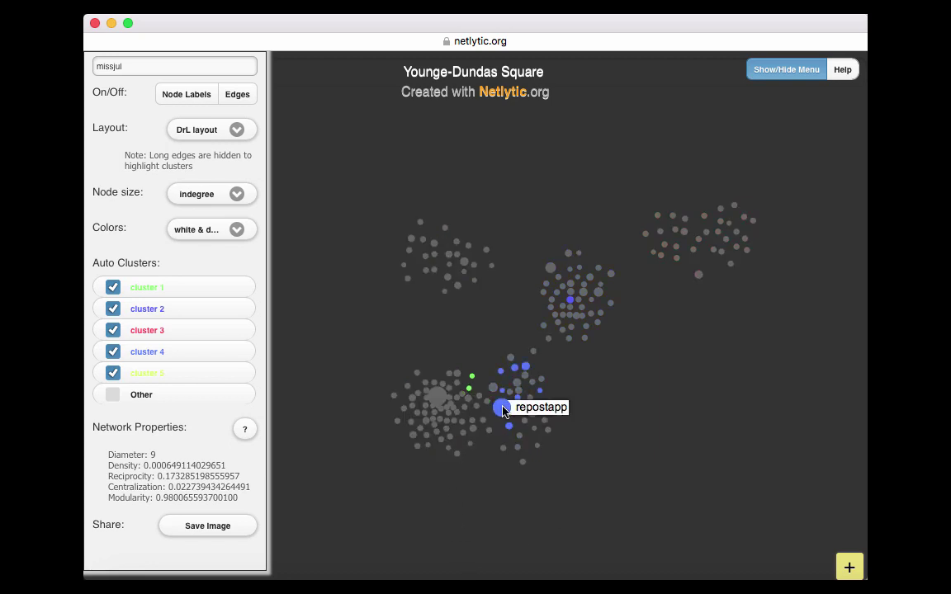
- Search 'lyblack' and open the missjullyblack node's details
{"action": "left_click", "coordinate": [219, 66]}
{"action": "type", "text": "lyblack"}
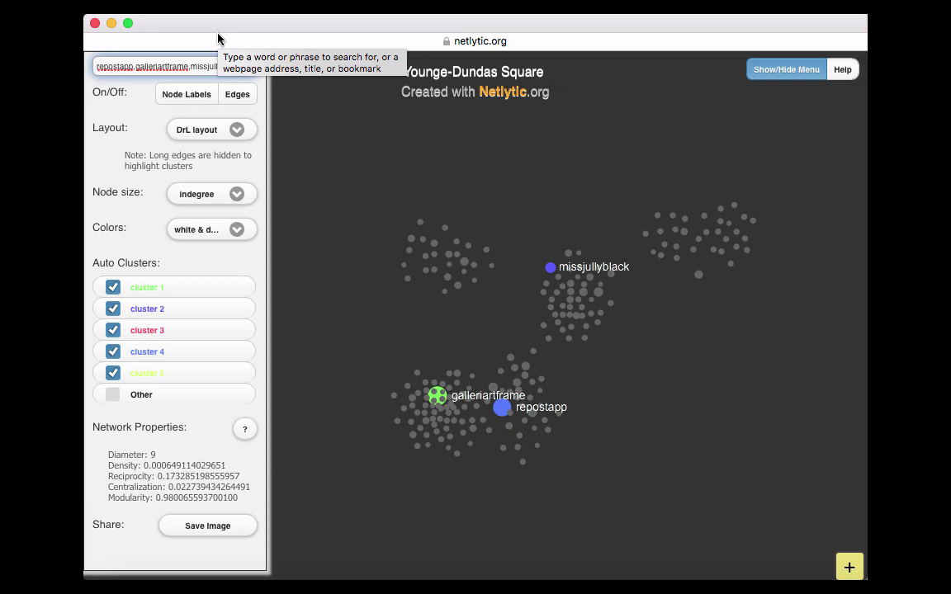
{"action": "left_click", "coordinate": [550, 268]}
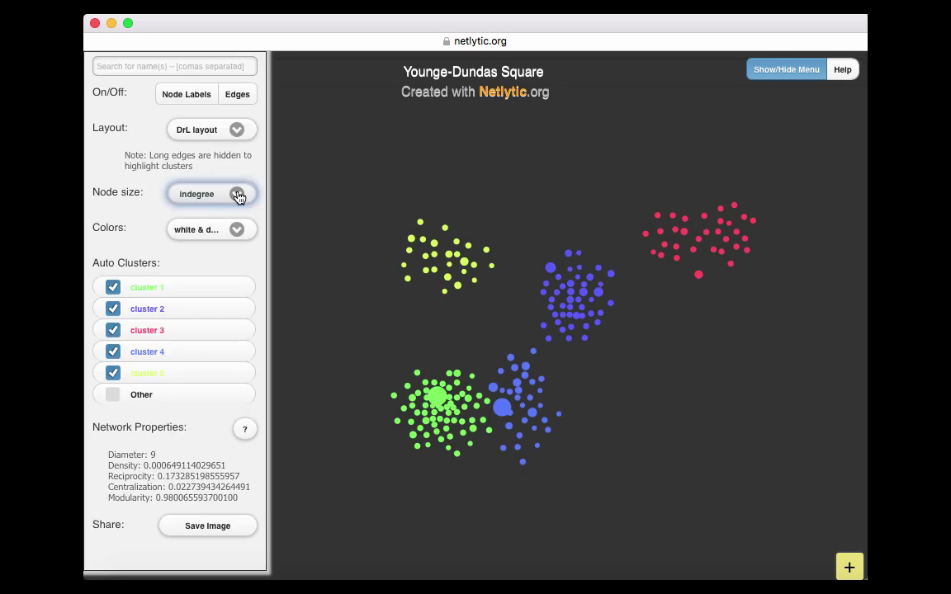
- Size nodes by outdegree, then search 'kh' and clear the search
{"action": "left_click", "coordinate": [238, 196]}
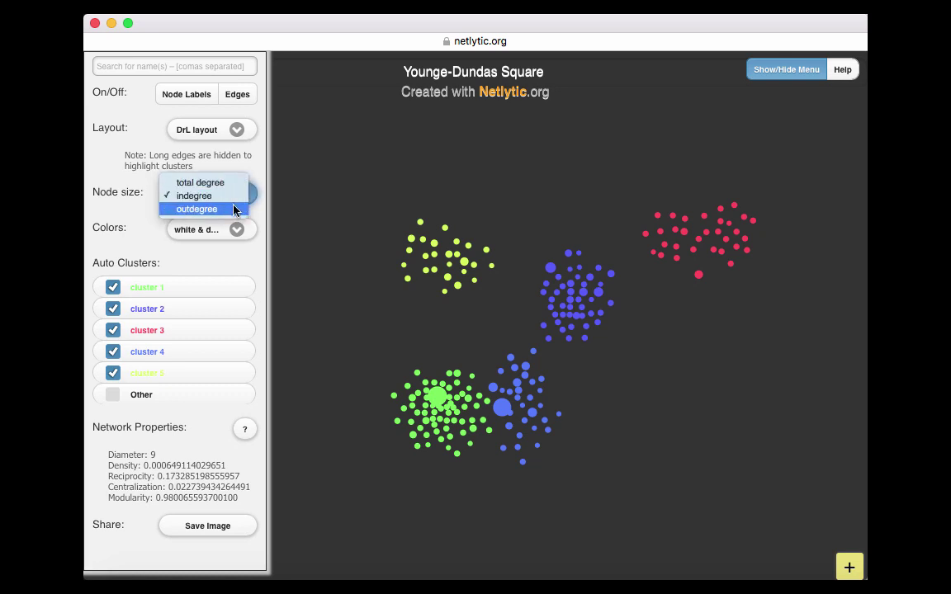
{"action": "left_click", "coordinate": [235, 210]}
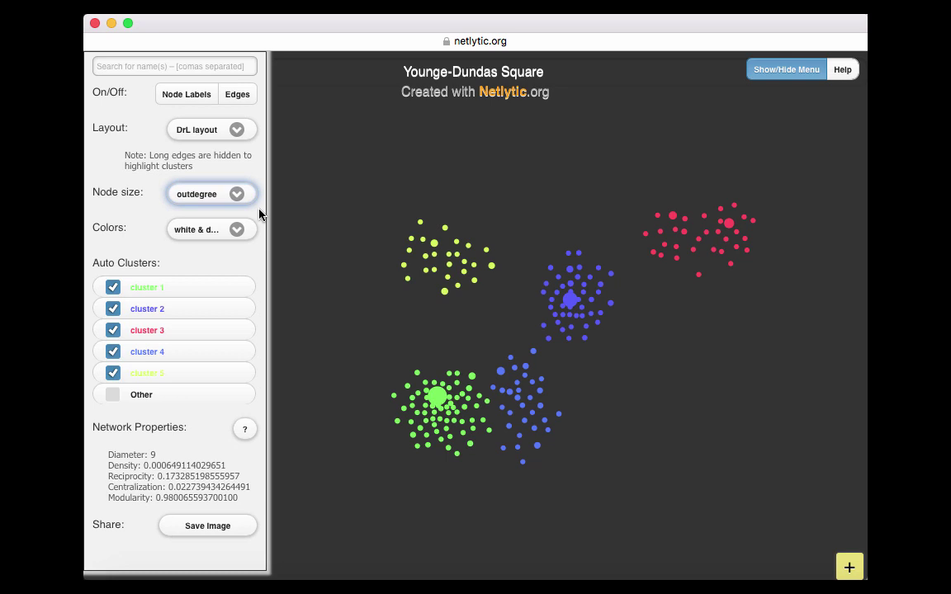
{"action": "left_click", "coordinate": [220, 66]}
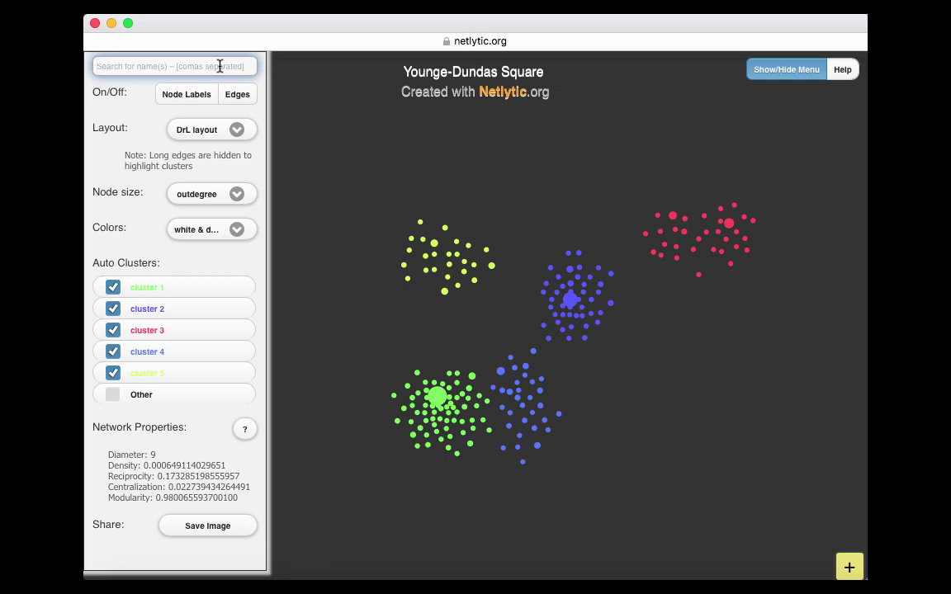
{"action": "type", "text": "kh"}
{"action": "mouse_move", "coordinate": [569, 307]}
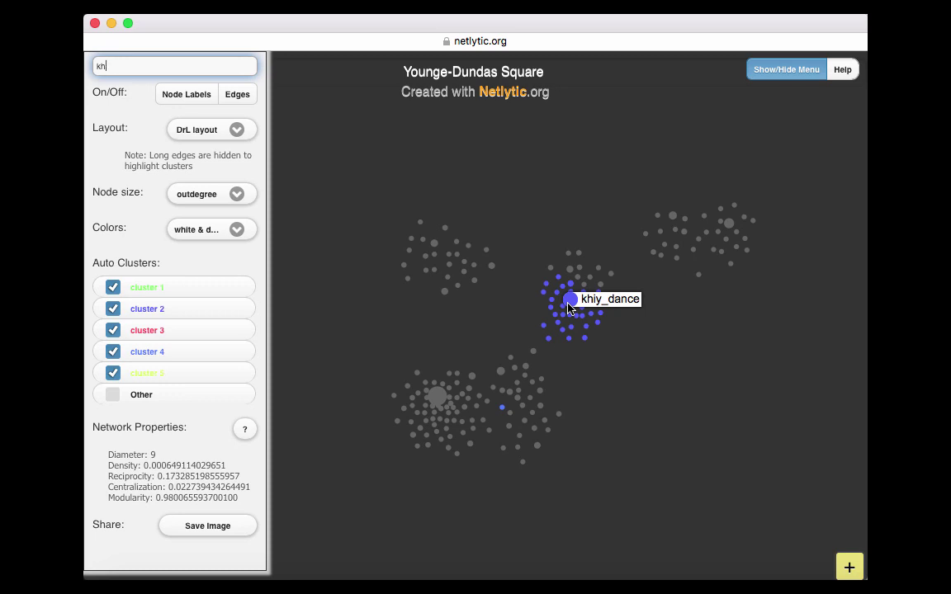
{"action": "key", "text": "BackSpace"}
{"action": "key", "text": "BackSpace"}
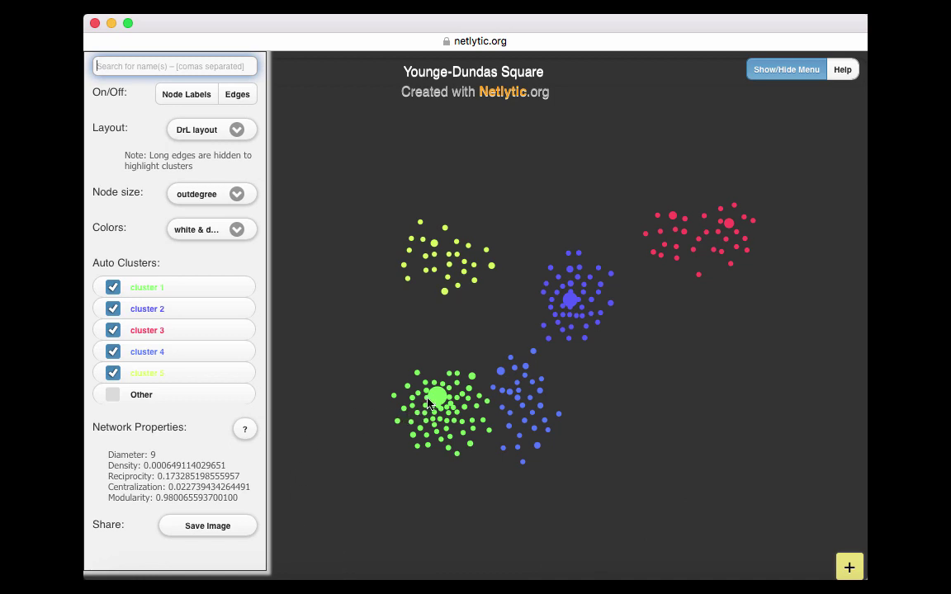
- Check galleriartframe's details, go back, and size nodes by total degree
{"action": "mouse_move", "coordinate": [435, 399]}
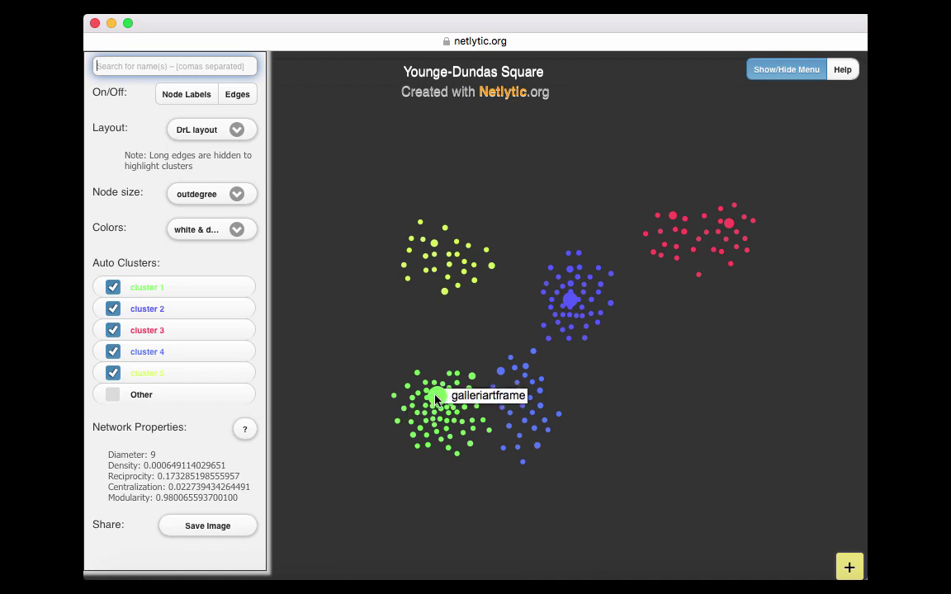
{"action": "left_click", "coordinate": [436, 399]}
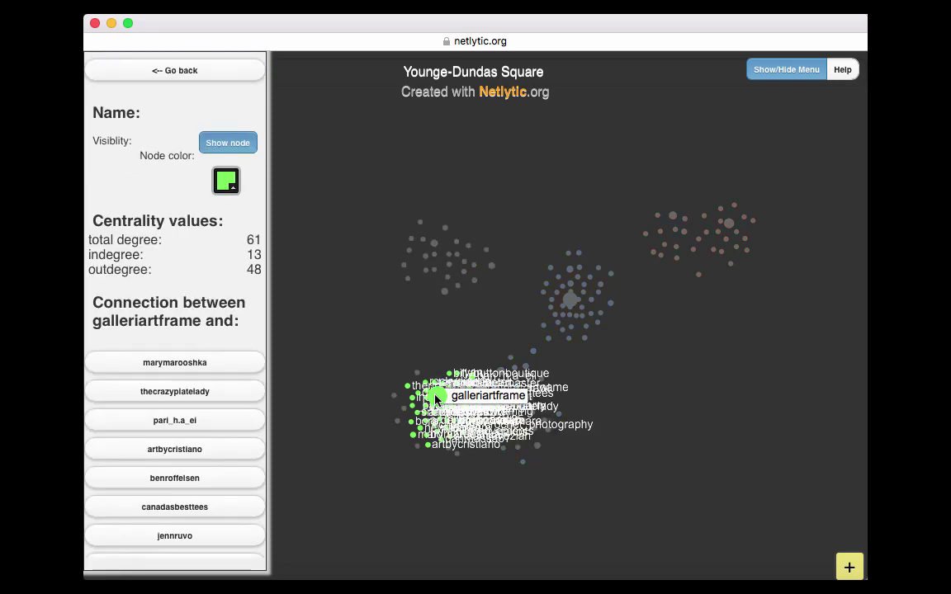
{"action": "left_click", "coordinate": [346, 335]}
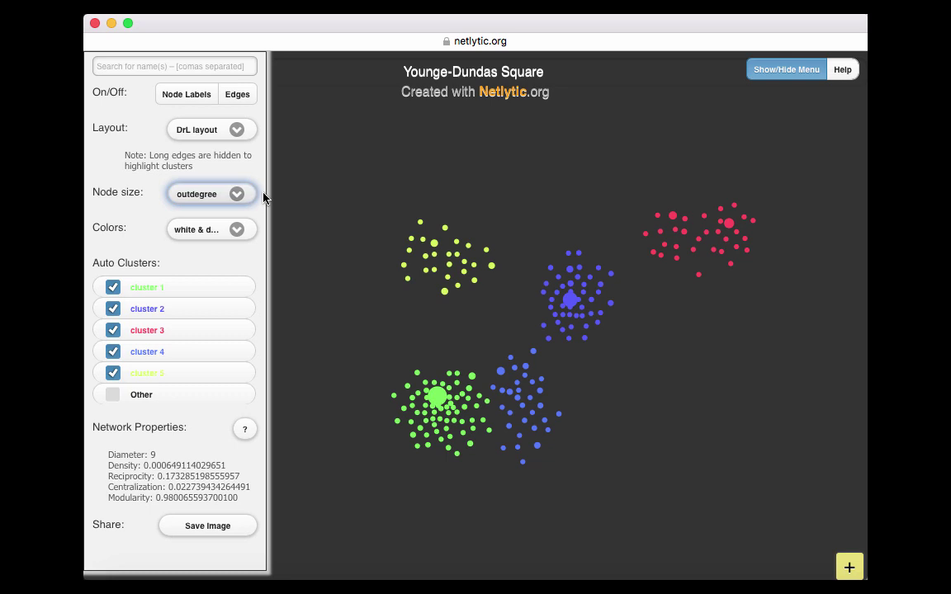
{"action": "left_click", "coordinate": [244, 195]}
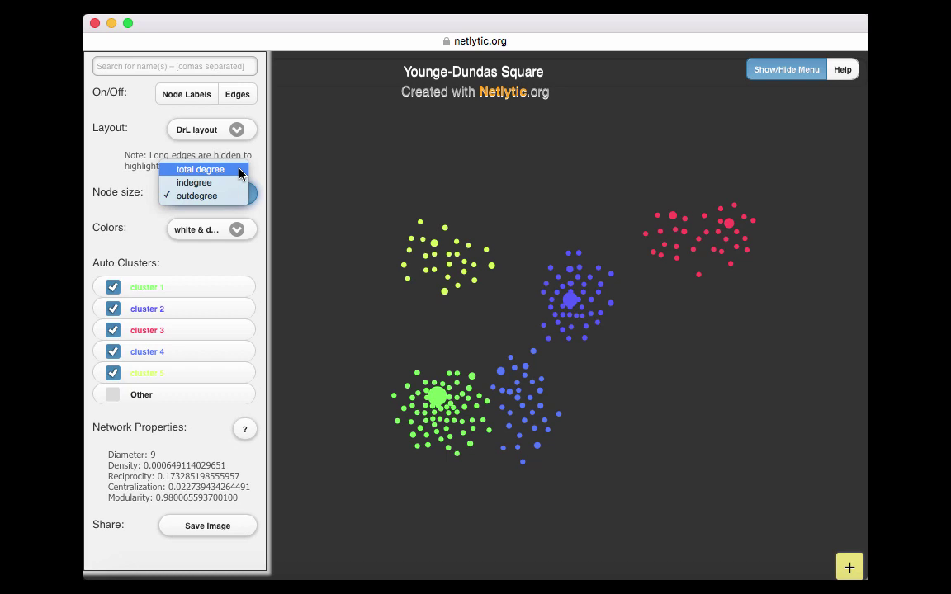
{"action": "left_click", "coordinate": [239, 171]}
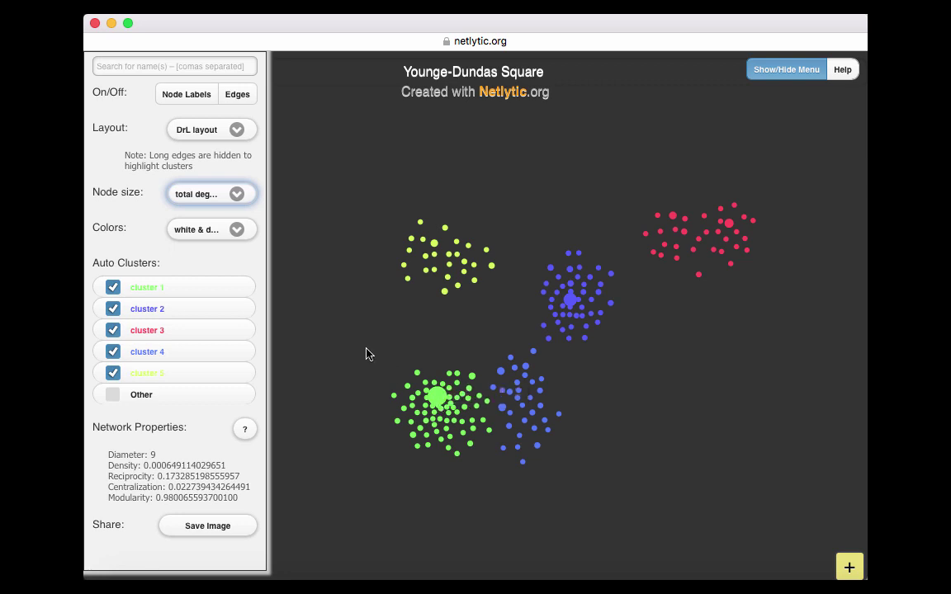
- Show the Other nodes and try white & black, black & white, then custom colours
{"action": "left_click", "coordinate": [113, 396]}
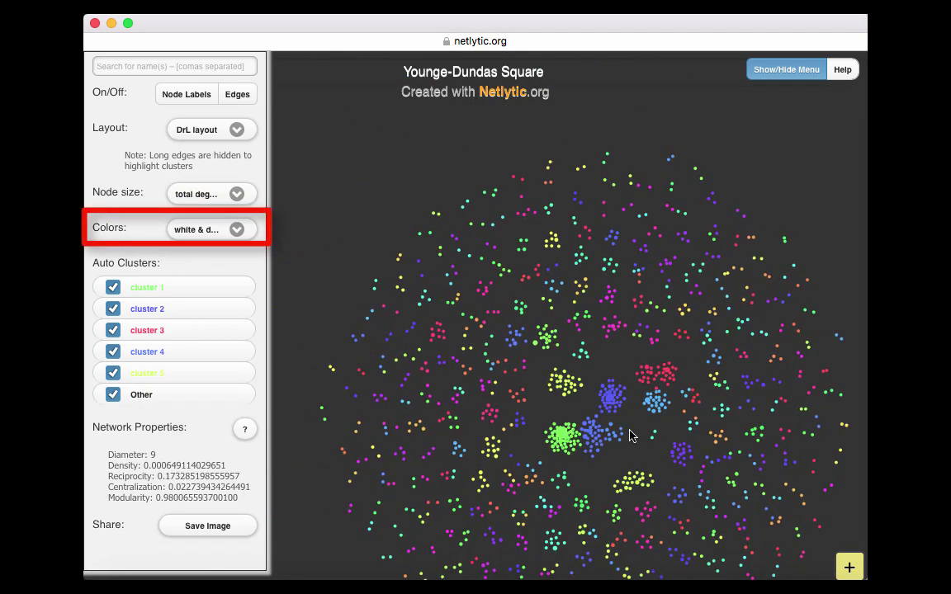
{"action": "left_click", "coordinate": [243, 231]}
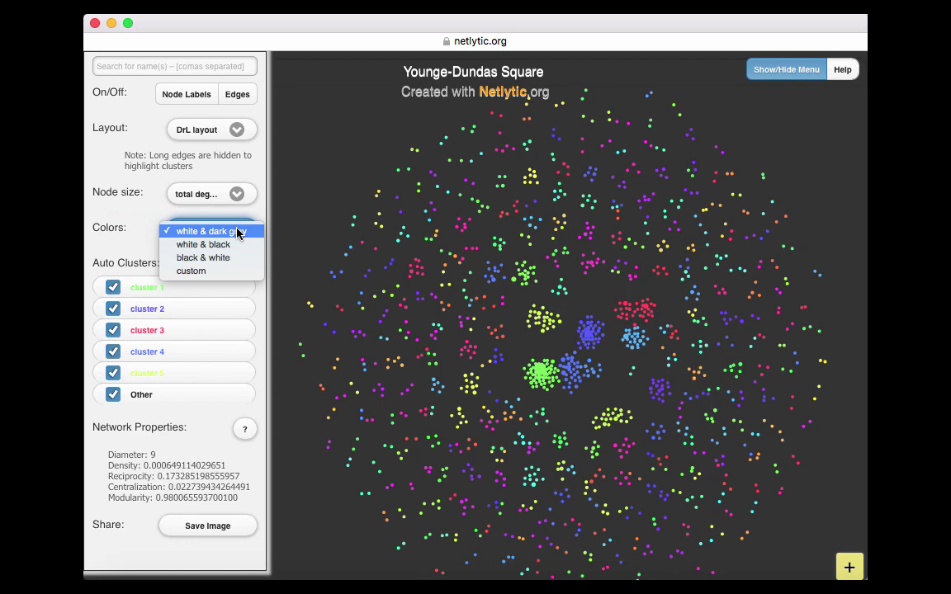
{"action": "left_click", "coordinate": [232, 248]}
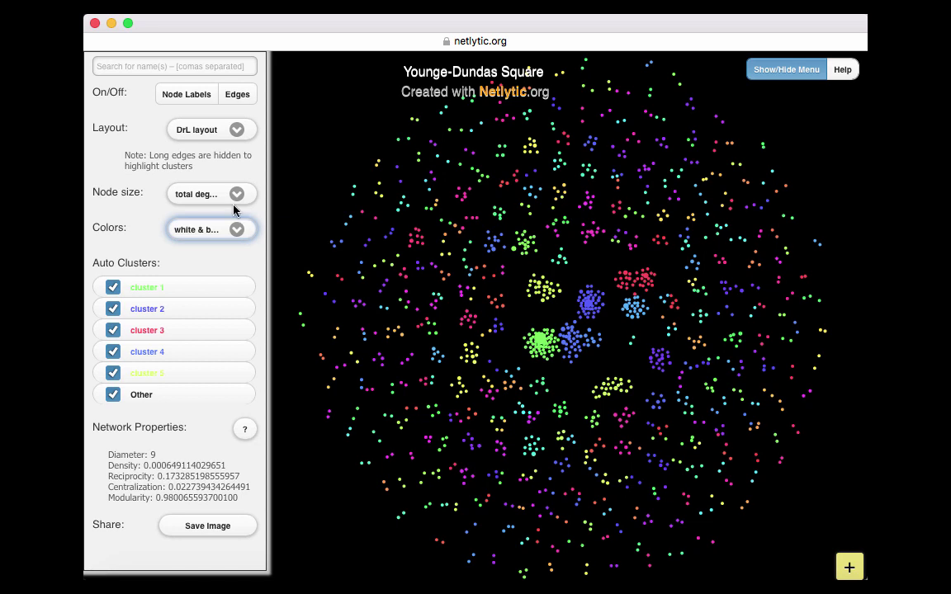
{"action": "left_click", "coordinate": [230, 229]}
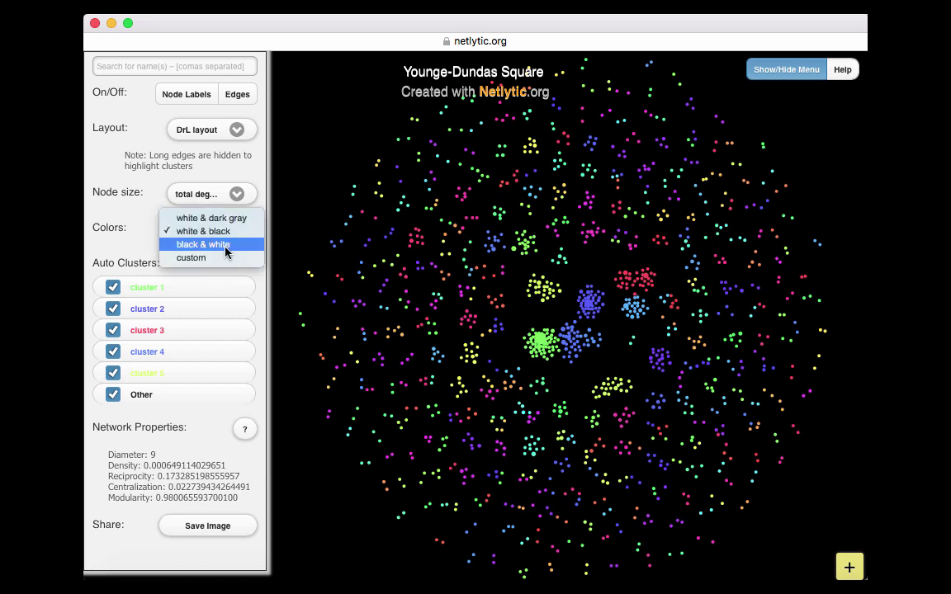
{"action": "left_click", "coordinate": [226, 245]}
{"action": "left_click", "coordinate": [233, 230]}
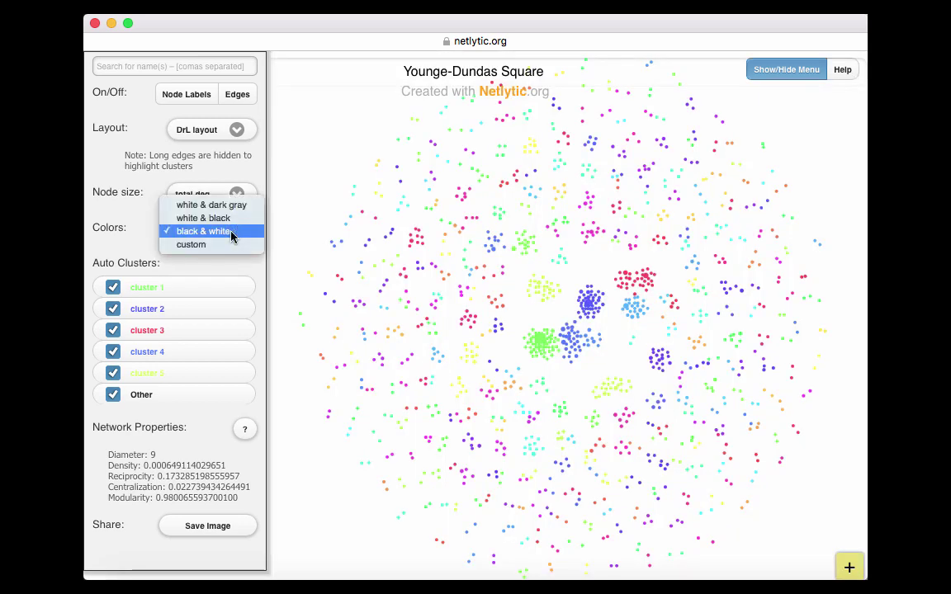
{"action": "left_click", "coordinate": [218, 245]}
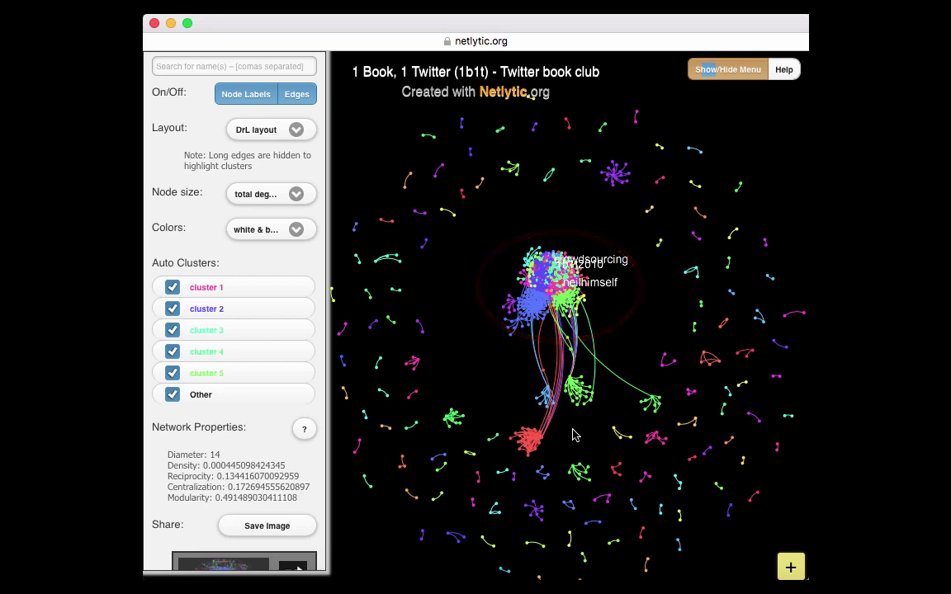
{"action": "scroll", "coordinate": [575, 435], "scroll_direction": "up", "scroll_amount": 10}
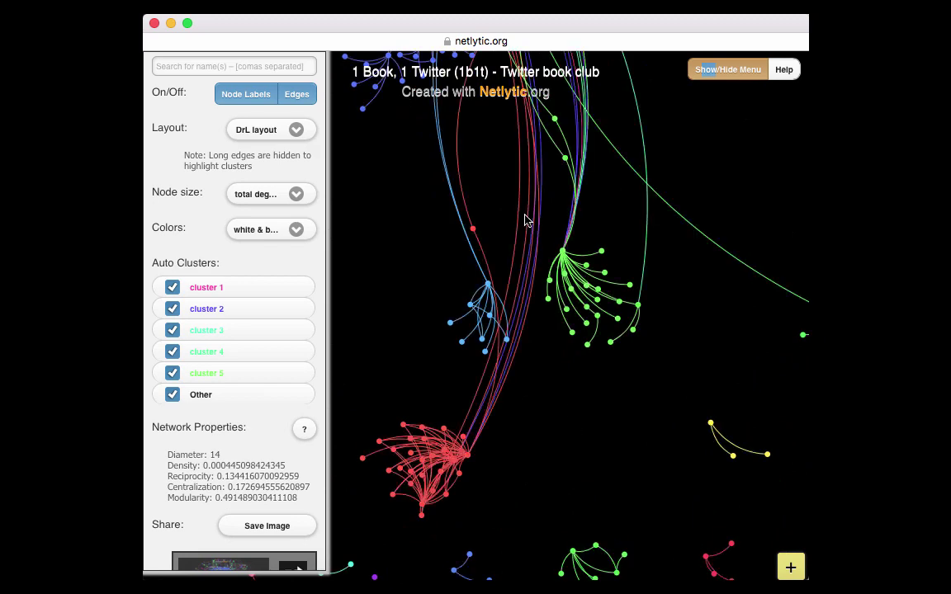
{"action": "scroll", "coordinate": [567, 378], "scroll_direction": "down", "scroll_amount": 8}
{"action": "left_click_drag", "start_coordinate": [732, 225], "coordinate": [737, 332]}
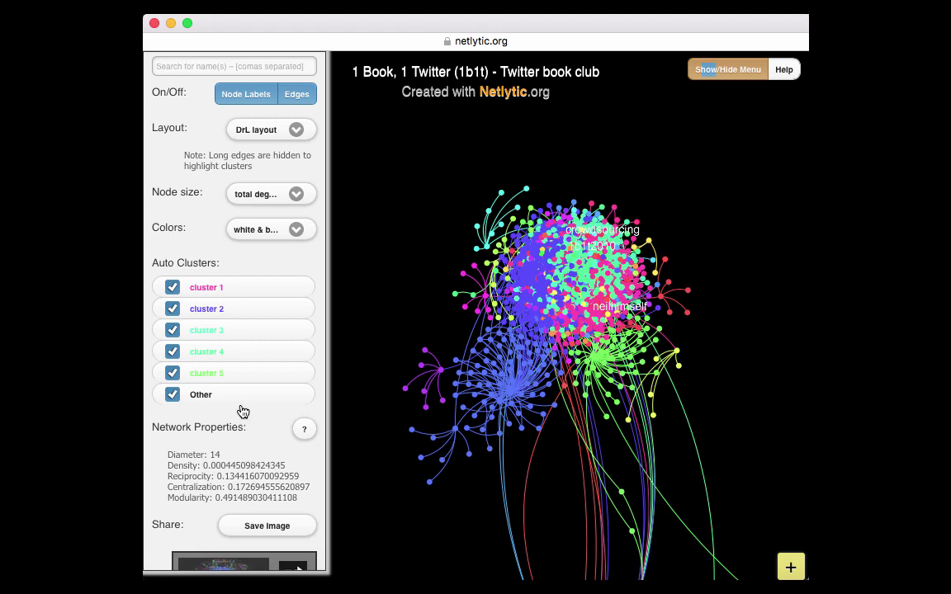
- Hide the Other nodes and clusters 5, 4 and 3, leaving clusters 1 and 2
{"action": "left_click", "coordinate": [172, 395]}
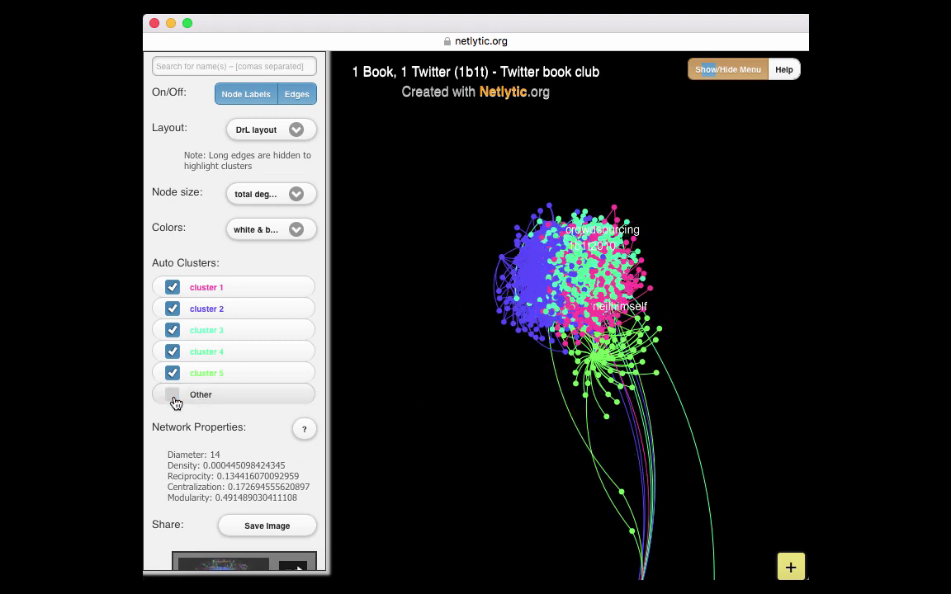
{"action": "left_click_drag", "start_coordinate": [429, 296], "coordinate": [401, 297]}
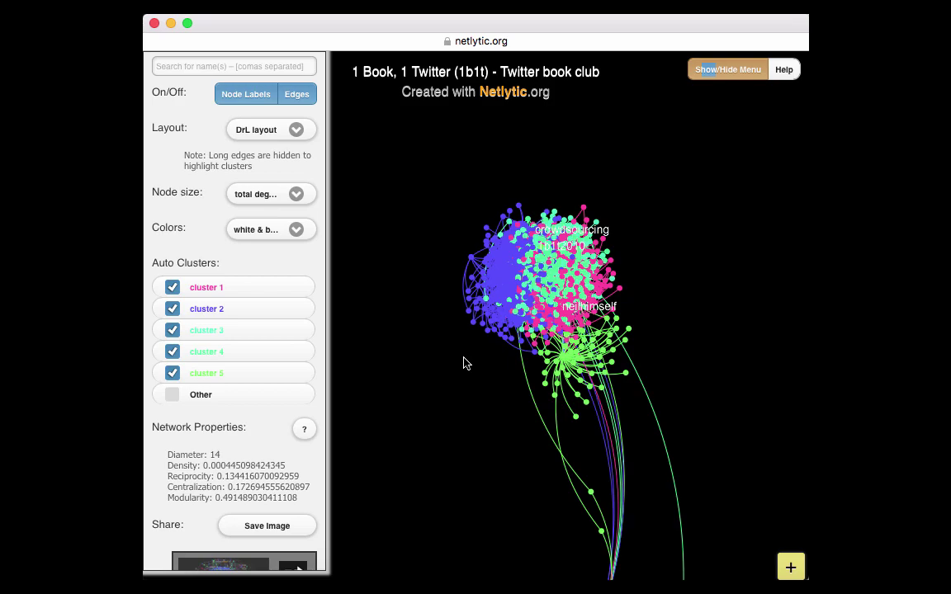
{"action": "scroll", "coordinate": [464, 363], "scroll_direction": "up", "scroll_amount": 5}
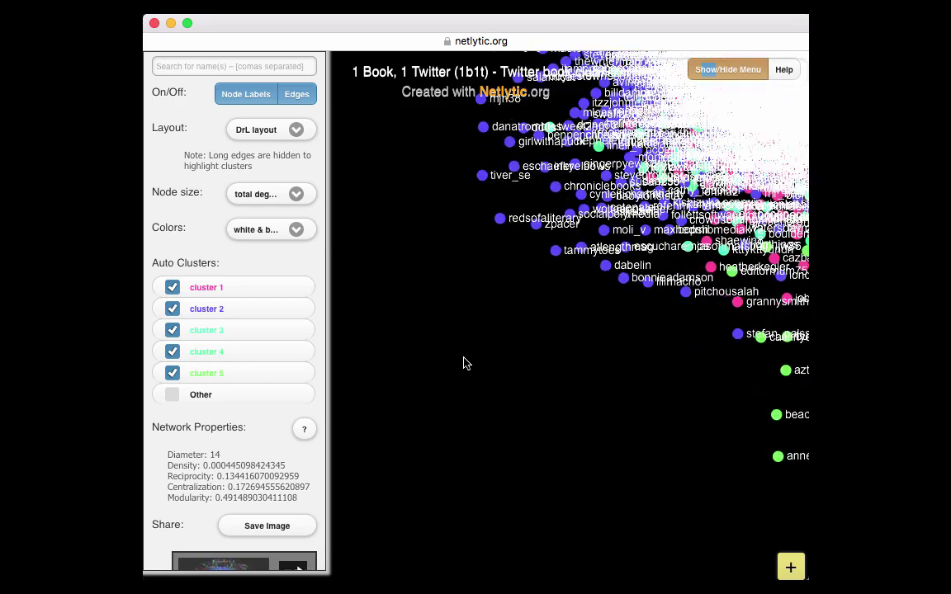
{"action": "left_click_drag", "start_coordinate": [547, 357], "coordinate": [431, 454]}
{"action": "scroll", "coordinate": [431, 455], "scroll_direction": "down", "scroll_amount": 5}
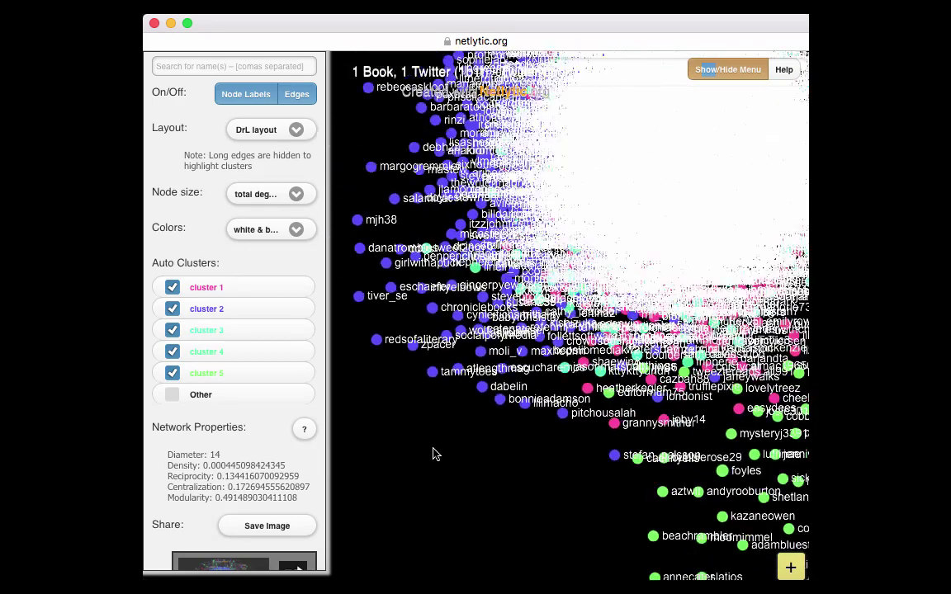
{"action": "left_click", "coordinate": [173, 374]}
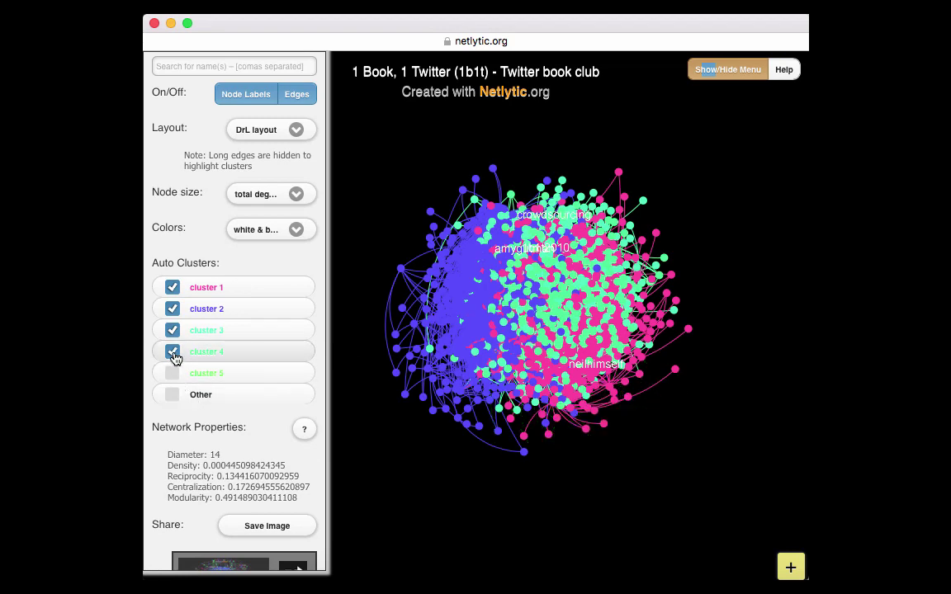
{"action": "left_click", "coordinate": [173, 353]}
{"action": "left_click", "coordinate": [172, 331]}
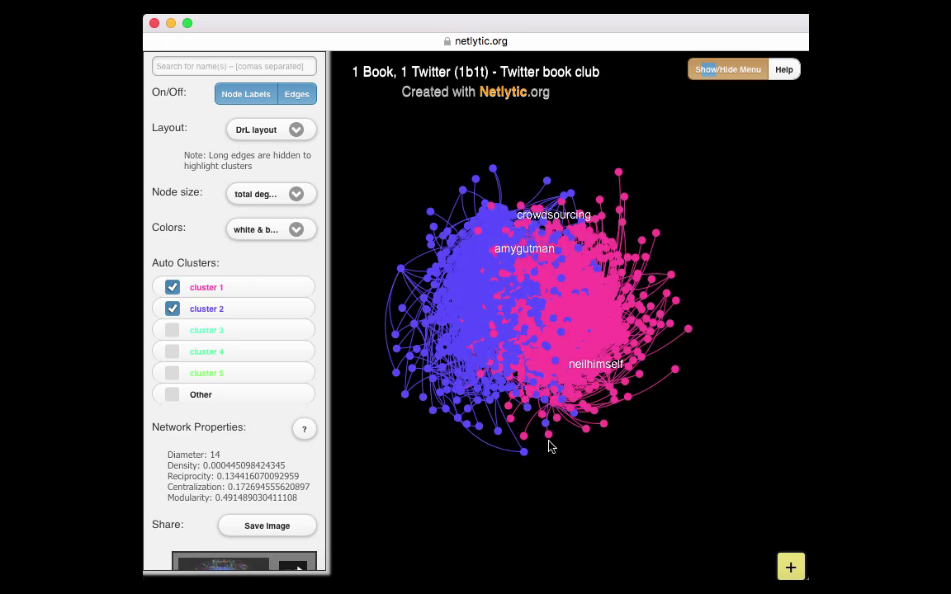
{"action": "scroll", "coordinate": [550, 444], "scroll_direction": "down", "scroll_amount": 5}
{"action": "scroll", "coordinate": [548, 441], "scroll_direction": "up", "scroll_amount": 10}
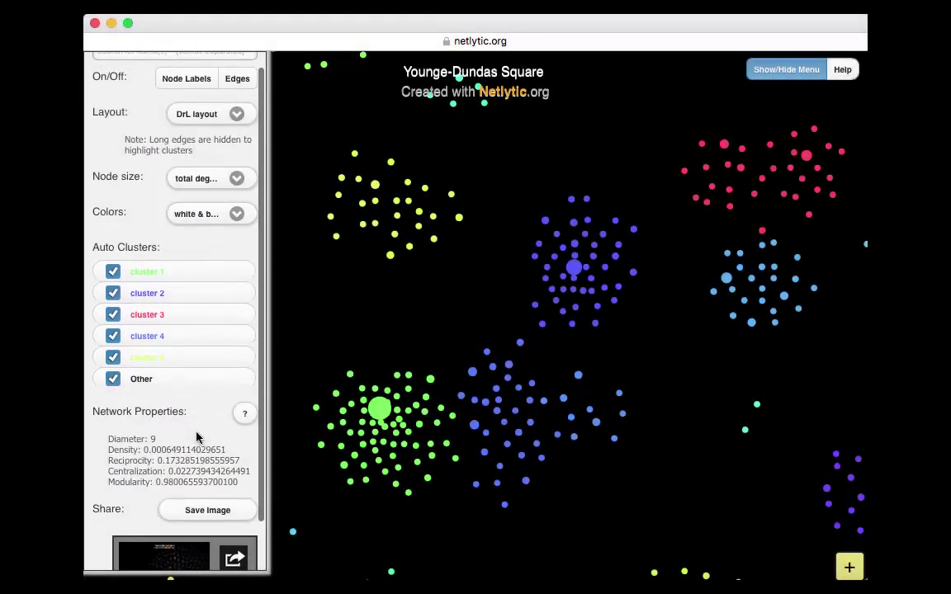
{"action": "scroll", "coordinate": [196, 437], "scroll_direction": "down", "scroll_amount": 2}
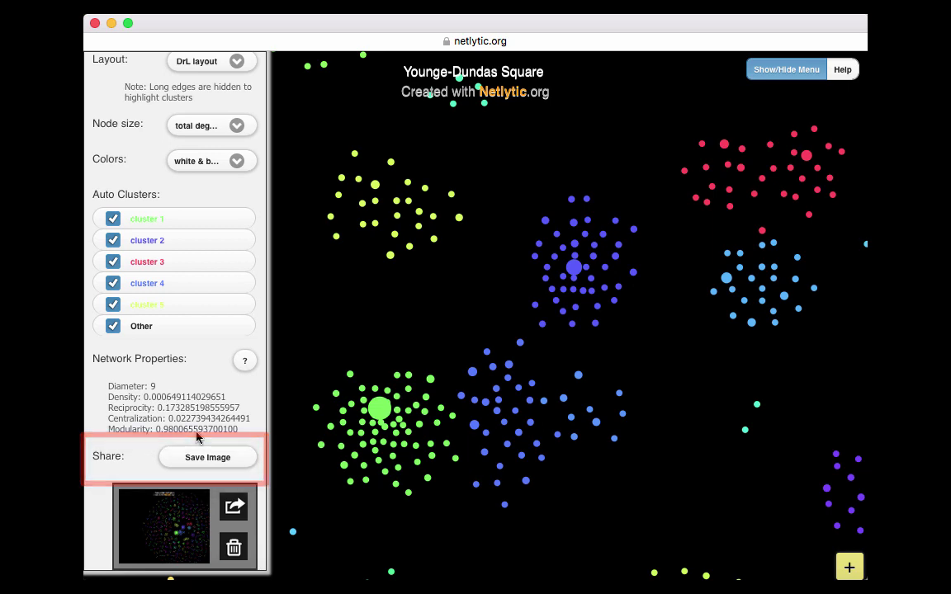
- Save an image of the current network view
{"action": "left_click", "coordinate": [206, 465]}
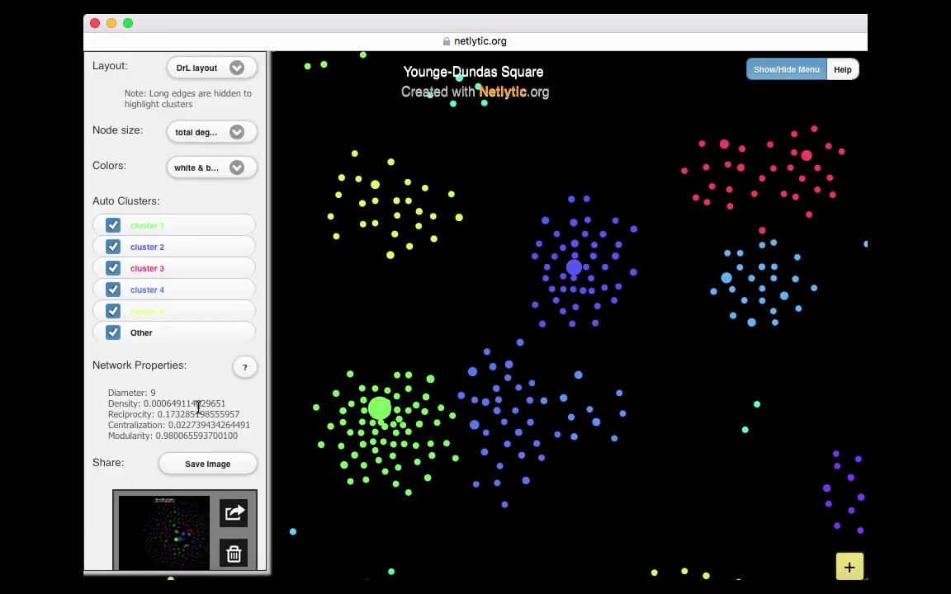
{"action": "scroll", "coordinate": [198, 400], "scroll_direction": "down", "scroll_amount": 3}
{"action": "scroll", "coordinate": [198, 396], "scroll_direction": "up", "scroll_amount": 4}
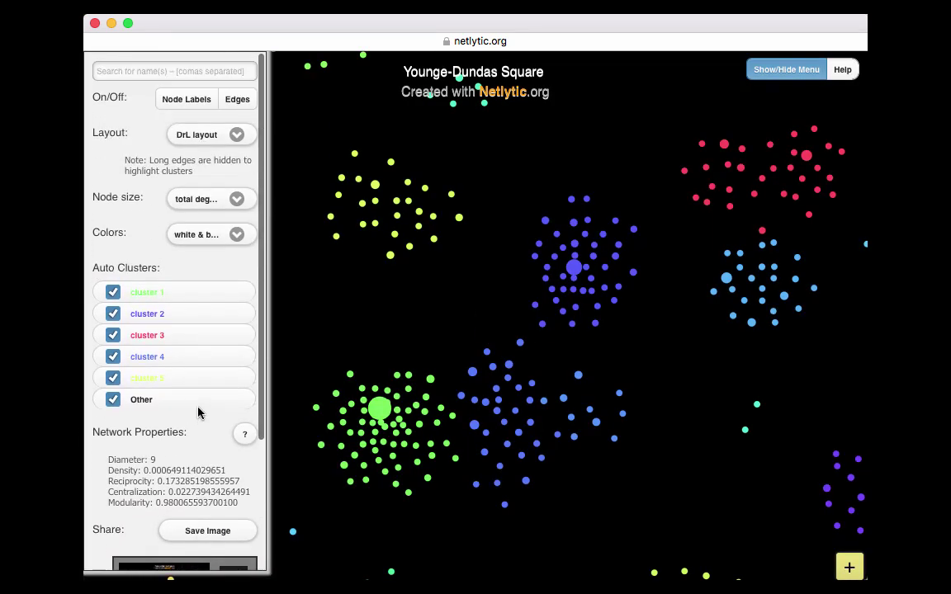
- Hide the Other nodes, show edges and node labels, and save another image
{"action": "left_click", "coordinate": [113, 396]}
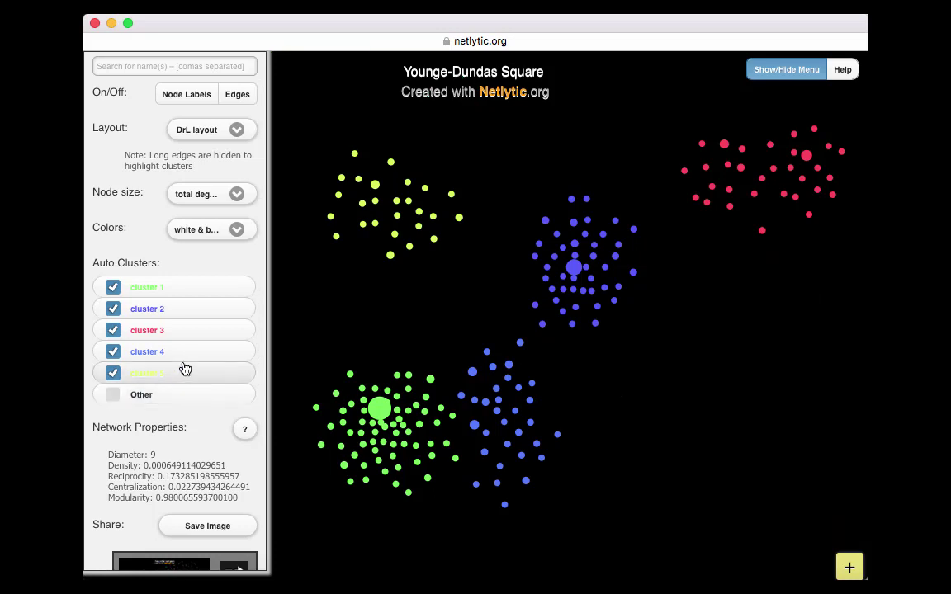
{"action": "left_click", "coordinate": [241, 94]}
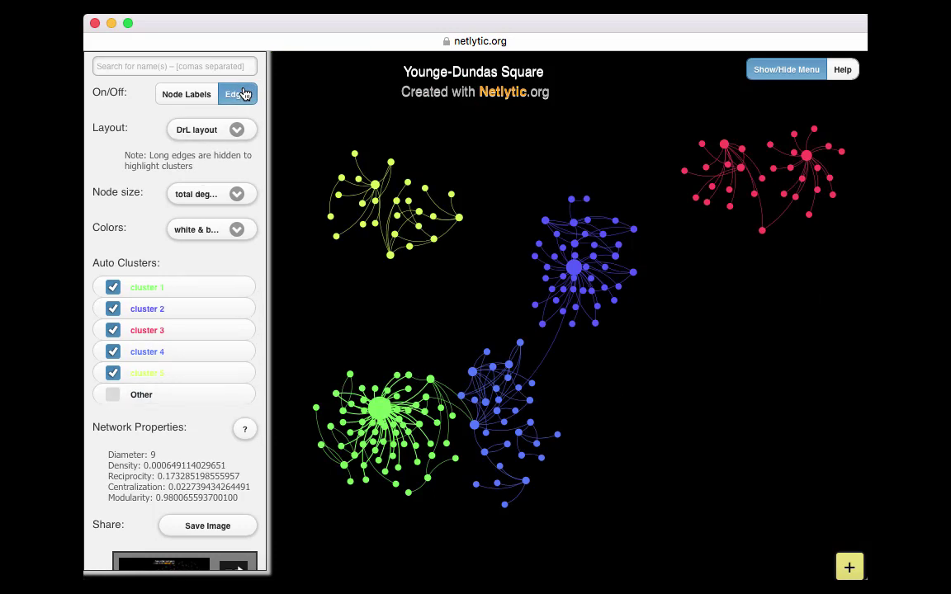
{"action": "left_click", "coordinate": [197, 104]}
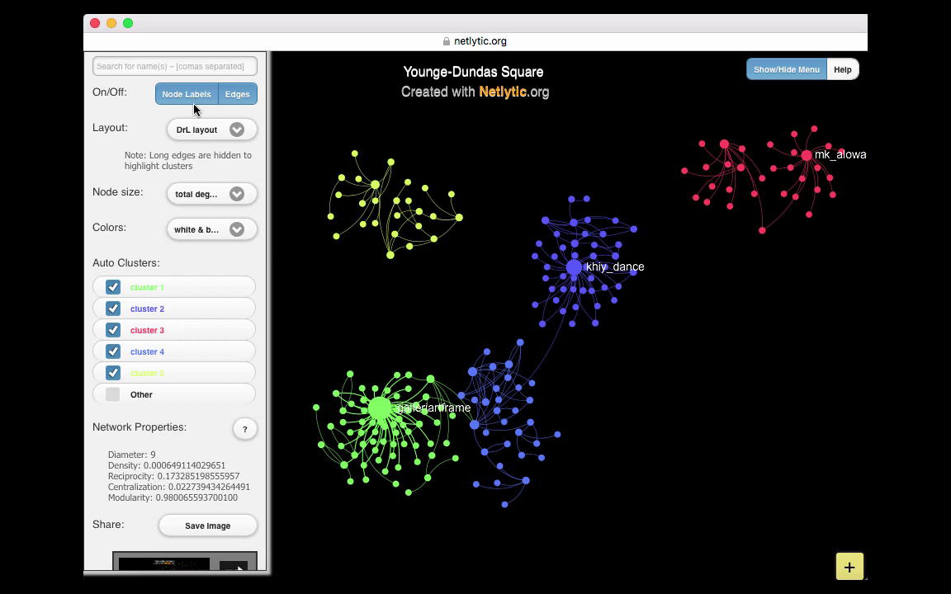
{"action": "scroll", "coordinate": [187, 388], "scroll_direction": "down", "scroll_amount": 5}
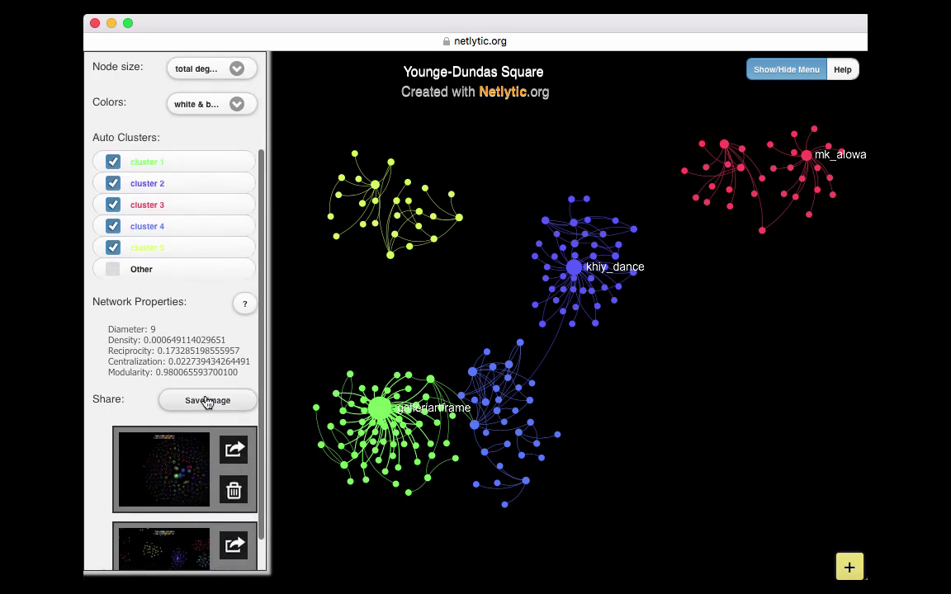
{"action": "left_click", "coordinate": [206, 401]}
{"action": "scroll", "coordinate": [206, 401], "scroll_direction": "down", "scroll_amount": 5}
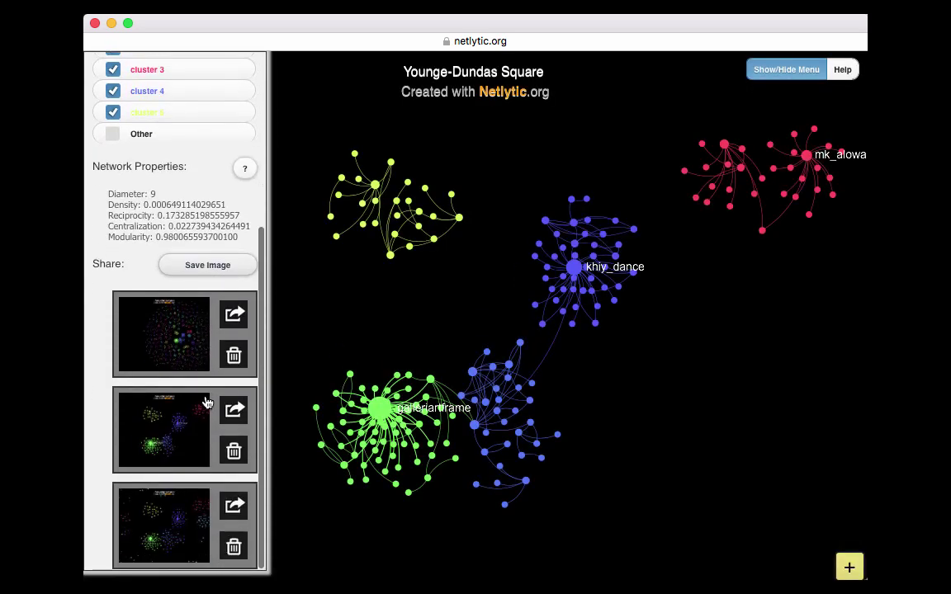
- Export the clustered network image to Documents as Network-Instagram
{"action": "left_click", "coordinate": [234, 411]}
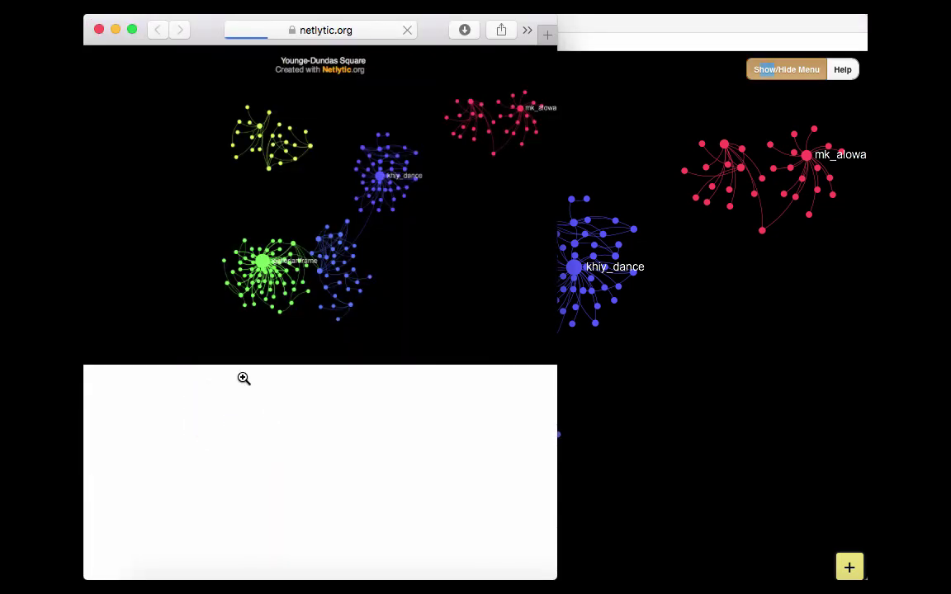
{"action": "right_click", "coordinate": [183, 219]}
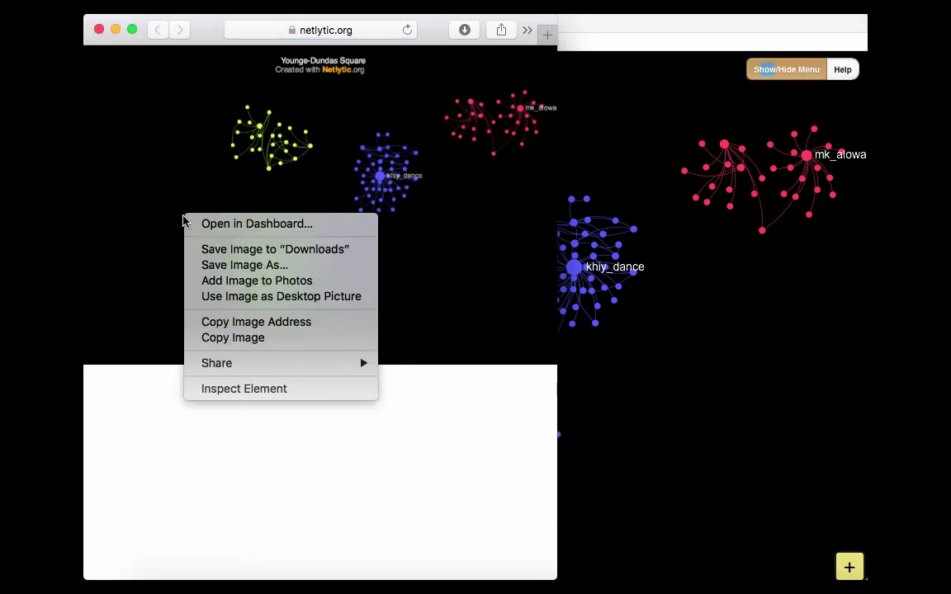
{"action": "left_click", "coordinate": [224, 265]}
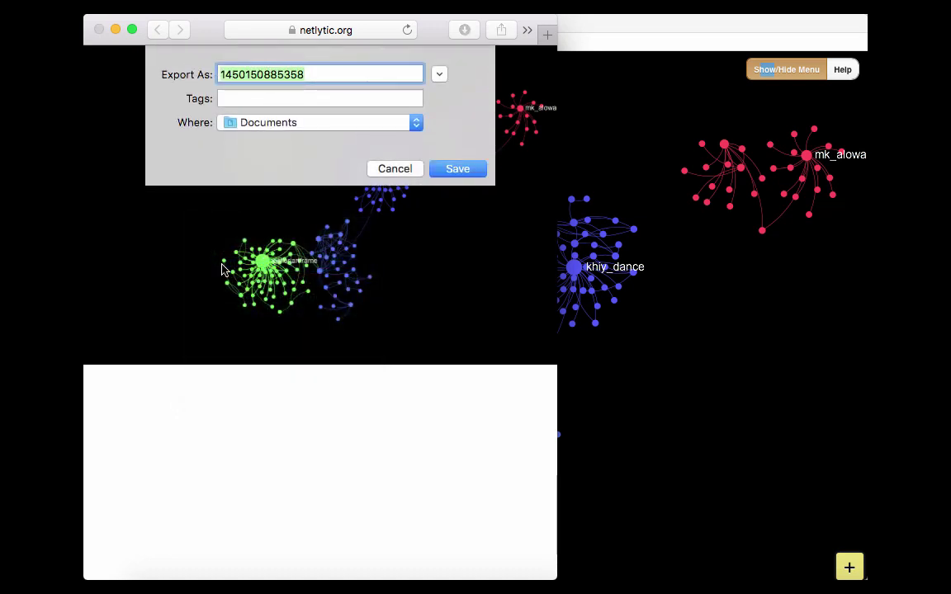
{"action": "type", "text": "Network-Instagram"}
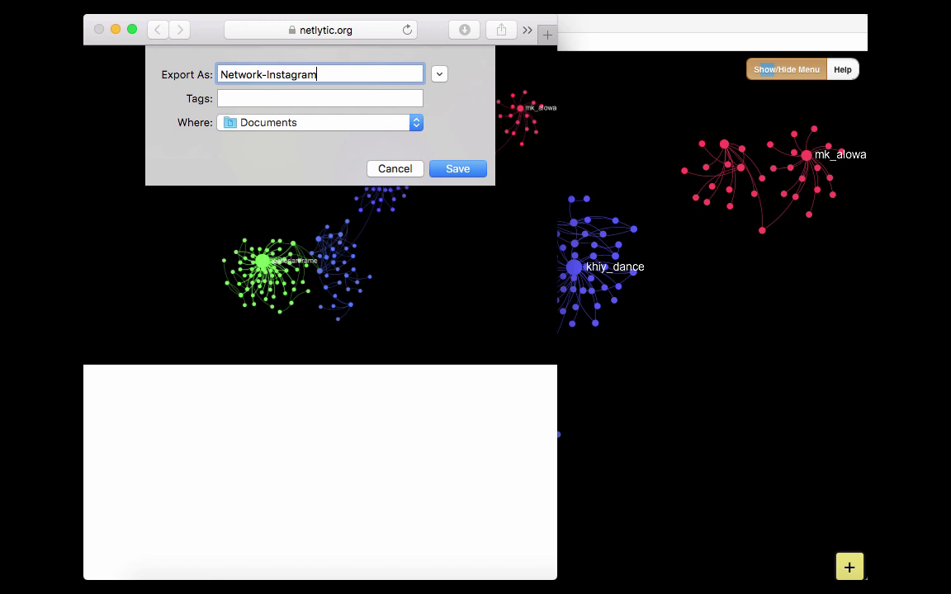
{"action": "left_click", "coordinate": [465, 172]}
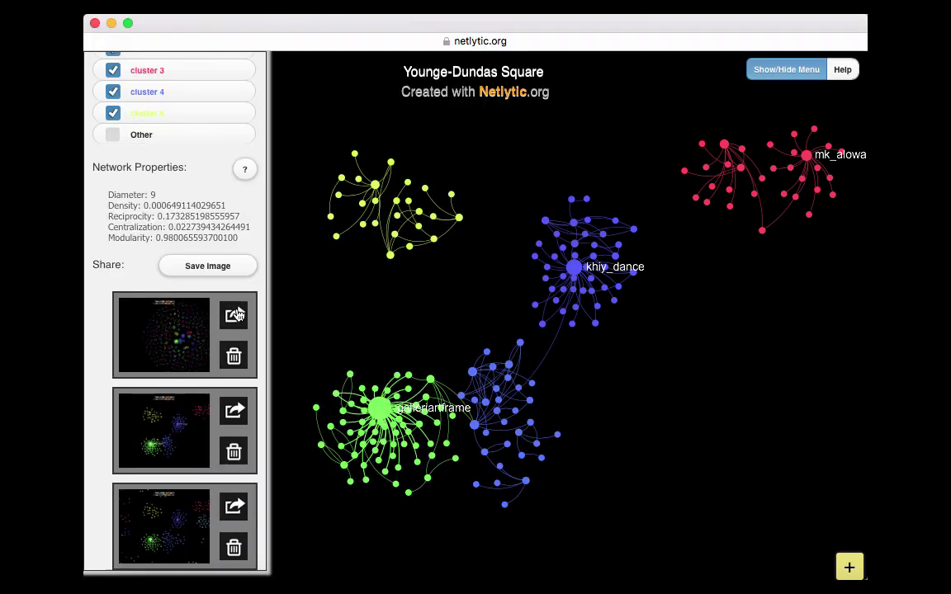
- Export the full network image to Documents as Network-Instagram1
{"action": "left_click", "coordinate": [235, 314]}
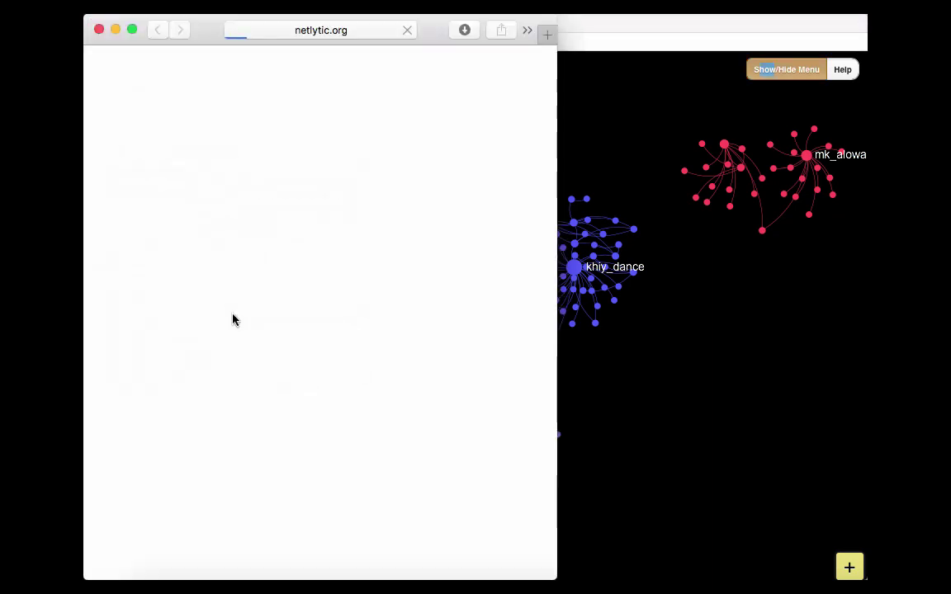
{"action": "right_click", "coordinate": [176, 230]}
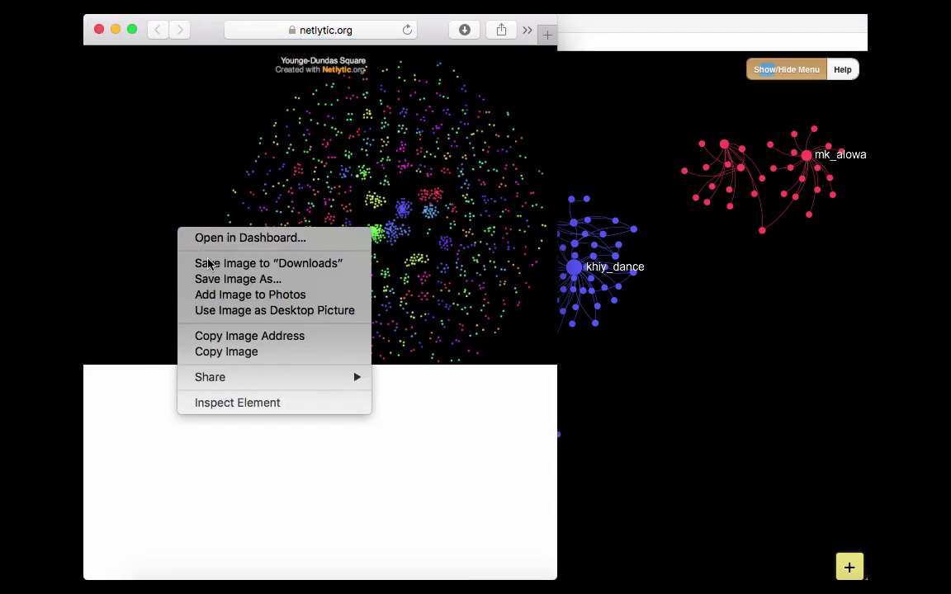
{"action": "left_click", "coordinate": [208, 279]}
{"action": "type", "text": "Network-Instagram1"}
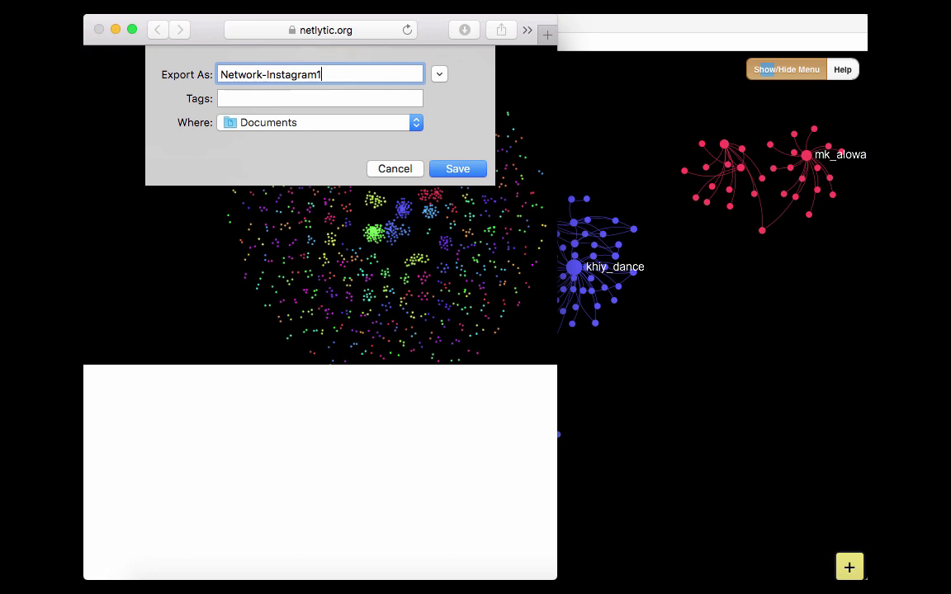
{"action": "left_click", "coordinate": [467, 170]}
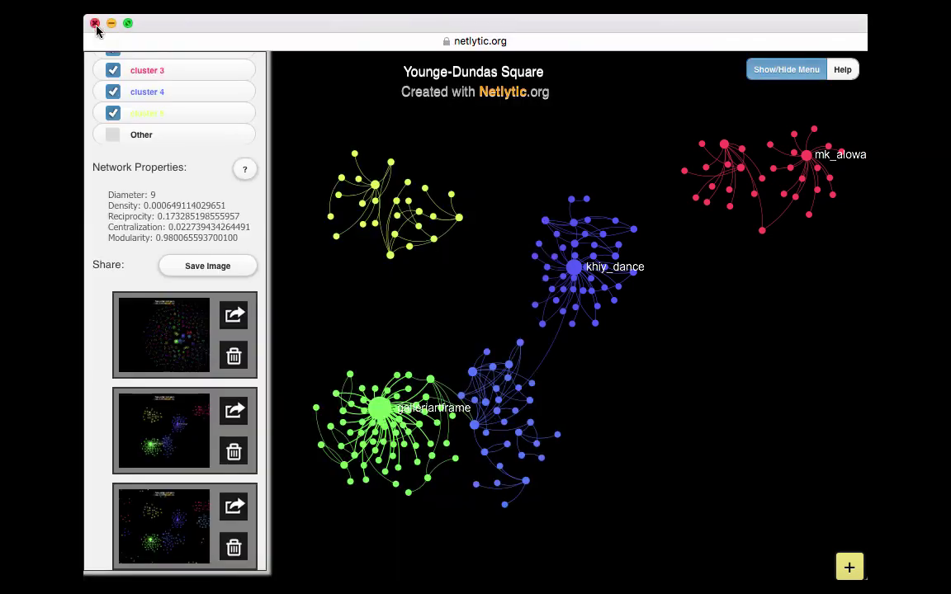
- Delete two of the saved network image thumbnails
{"action": "scroll", "coordinate": [230, 364], "scroll_direction": "up", "scroll_amount": 3}
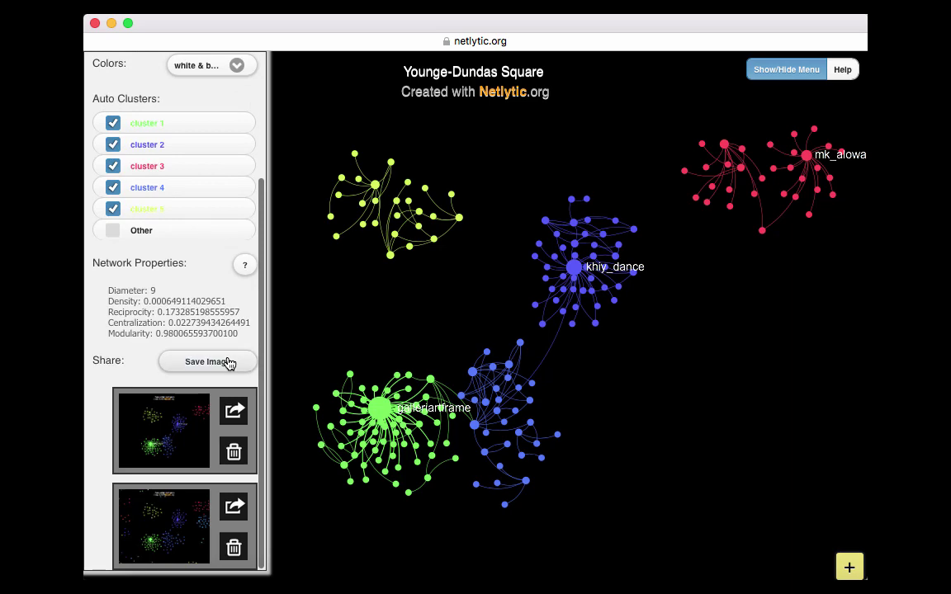
{"action": "left_click", "coordinate": [236, 452]}
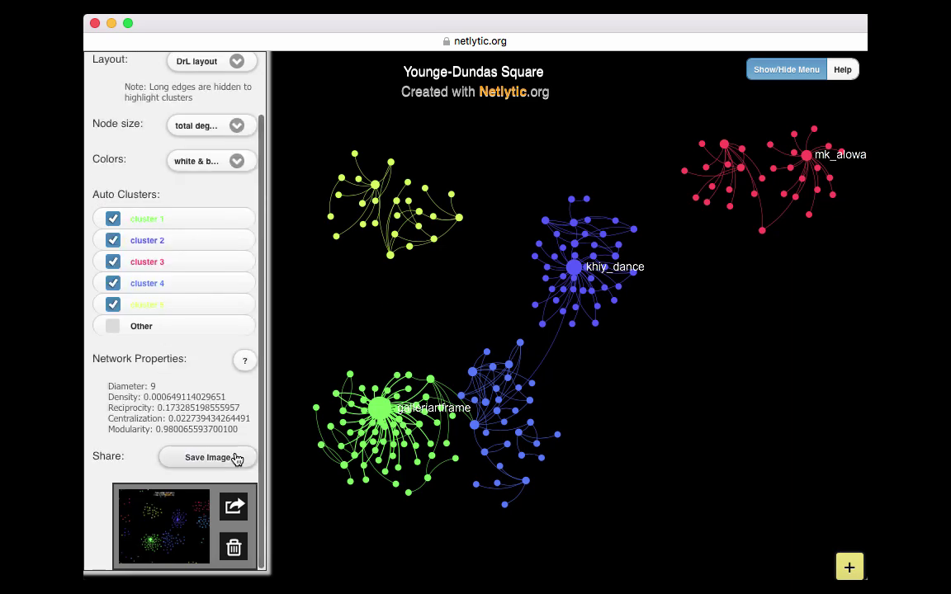
{"action": "left_click", "coordinate": [242, 550]}
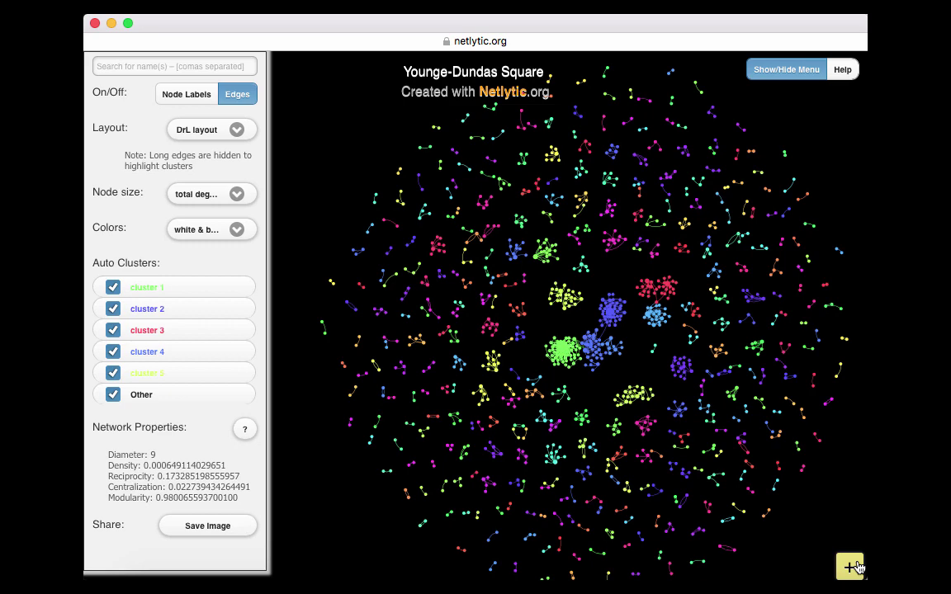
- On the full view, add sticky notes 'type notes here' at upper middle and 'drag them around' at lower right
{"action": "left_click", "coordinate": [856, 567]}
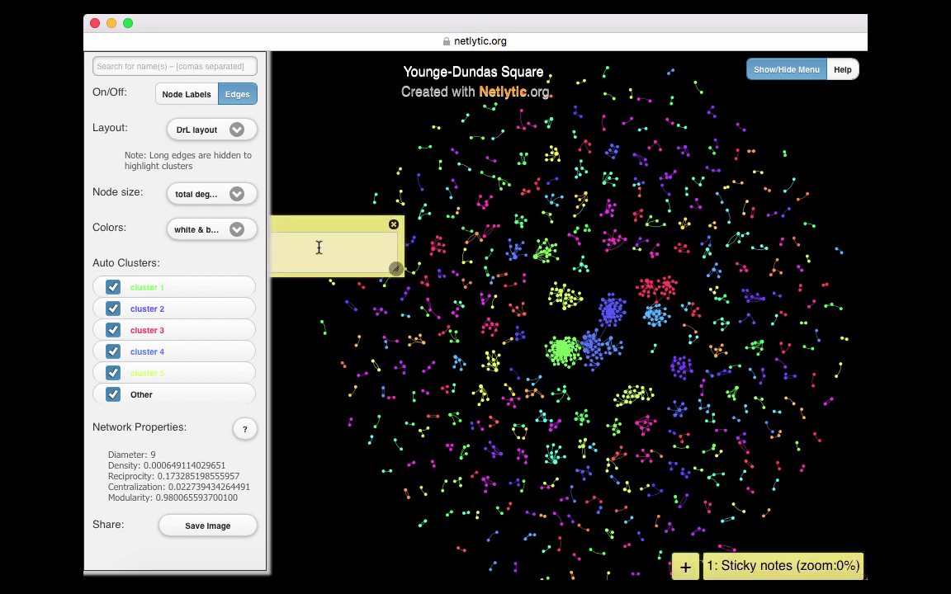
{"action": "left_click_drag", "start_coordinate": [319, 229], "coordinate": [395, 149]}
{"action": "left_click", "coordinate": [387, 161]}
{"action": "type", "text": "type notes here"}
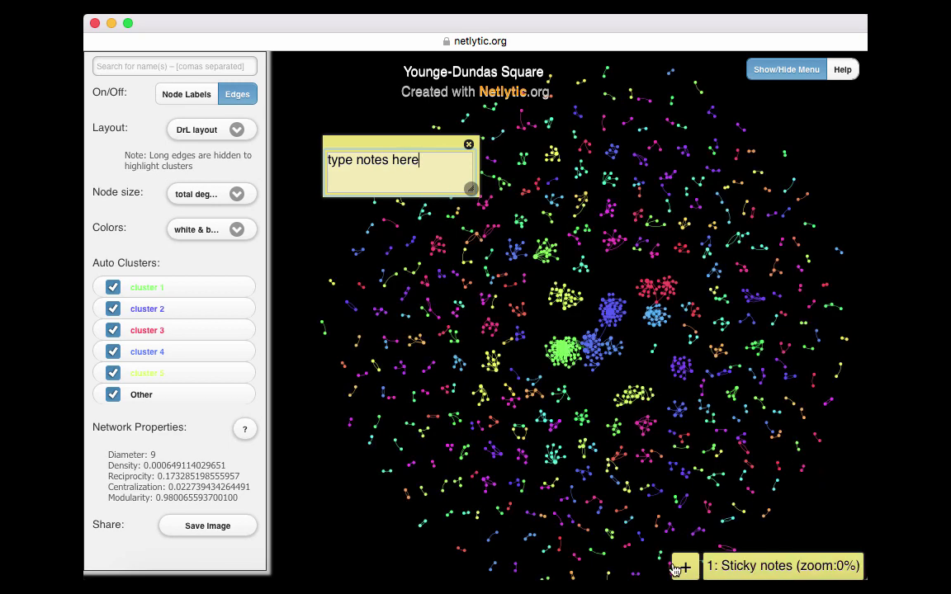
{"action": "left_click", "coordinate": [685, 566]}
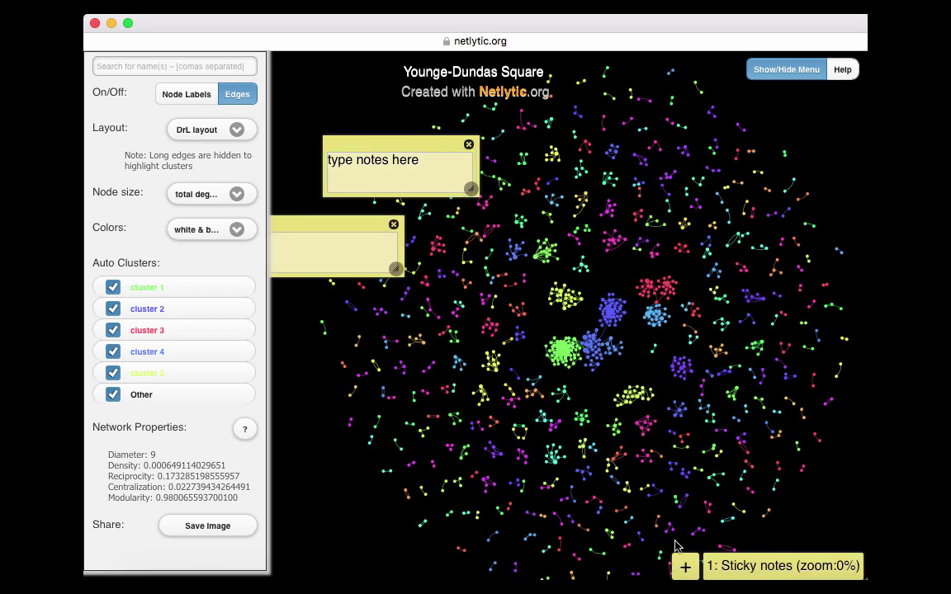
{"action": "left_click_drag", "start_coordinate": [318, 234], "coordinate": [752, 470]}
{"action": "type", "text": "drag them around"}
- Zoom in and add a sticky note beside the cyan nodes, pasting in its text
{"action": "scroll", "coordinate": [588, 477], "scroll_direction": "up", "scroll_amount": 5}
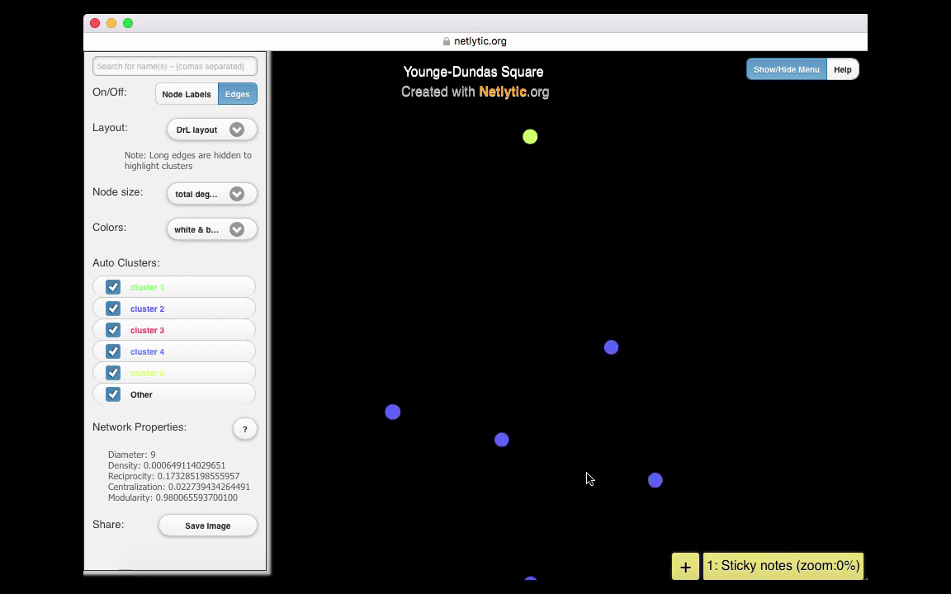
{"action": "scroll", "coordinate": [676, 360], "scroll_direction": "down", "scroll_amount": 5}
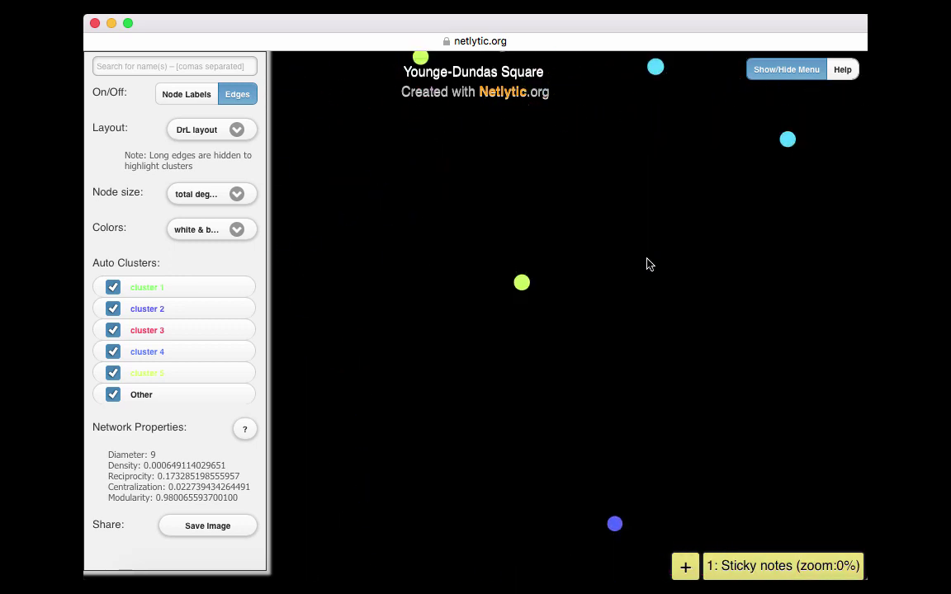
{"action": "scroll", "coordinate": [647, 263], "scroll_direction": "up", "scroll_amount": 3}
{"action": "left_click", "coordinate": [686, 568]}
{"action": "left_click_drag", "start_coordinate": [317, 203], "coordinate": [719, 227]}
{"action": "left_click", "coordinate": [690, 250]}
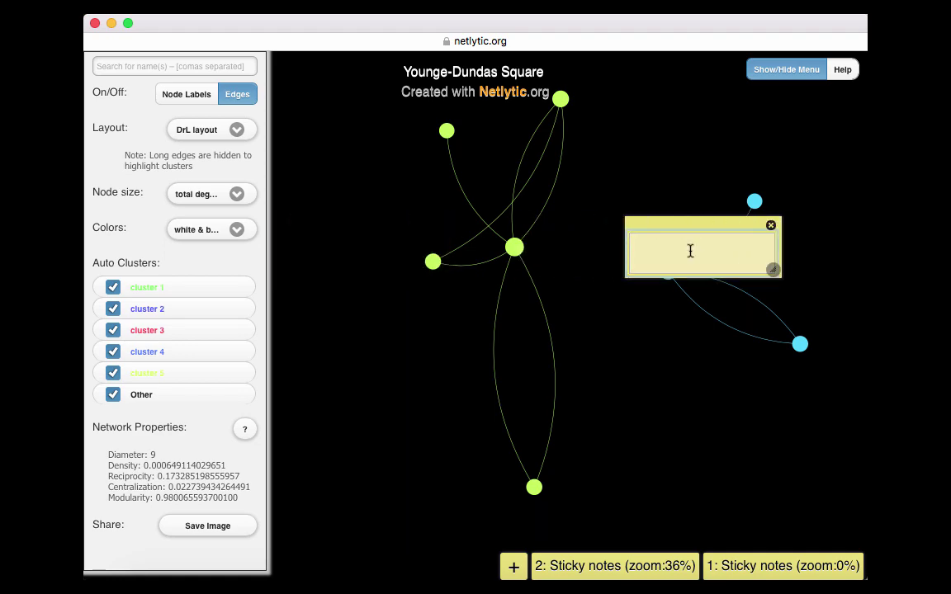
{"action": "type", "text": "Create notes at different zoom levels"}
- Switch between the saved note sets at 36% and 27% zoom and pan the network up and right
{"action": "scroll", "coordinate": [568, 409], "scroll_direction": "down", "scroll_amount": 3}
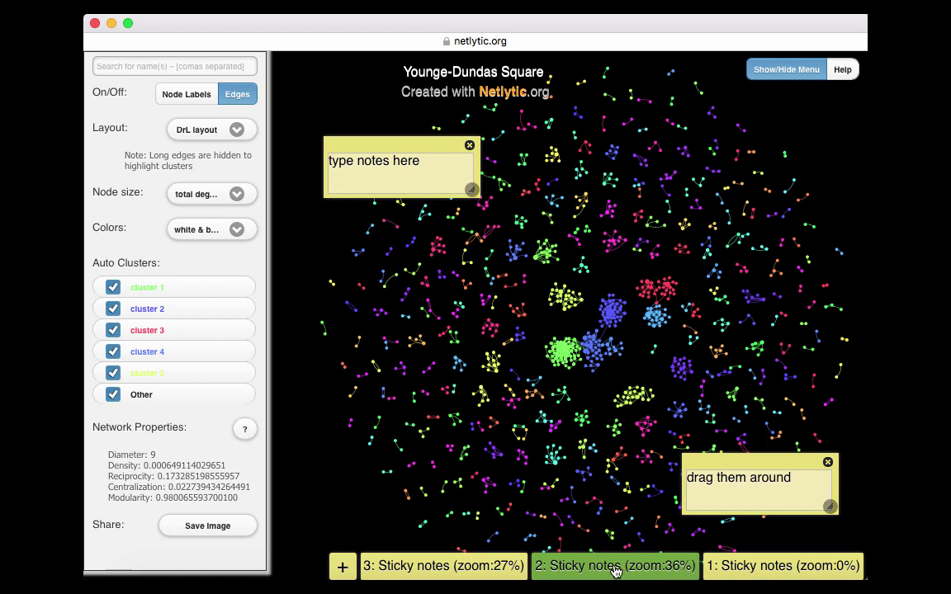
{"action": "left_click", "coordinate": [613, 568]}
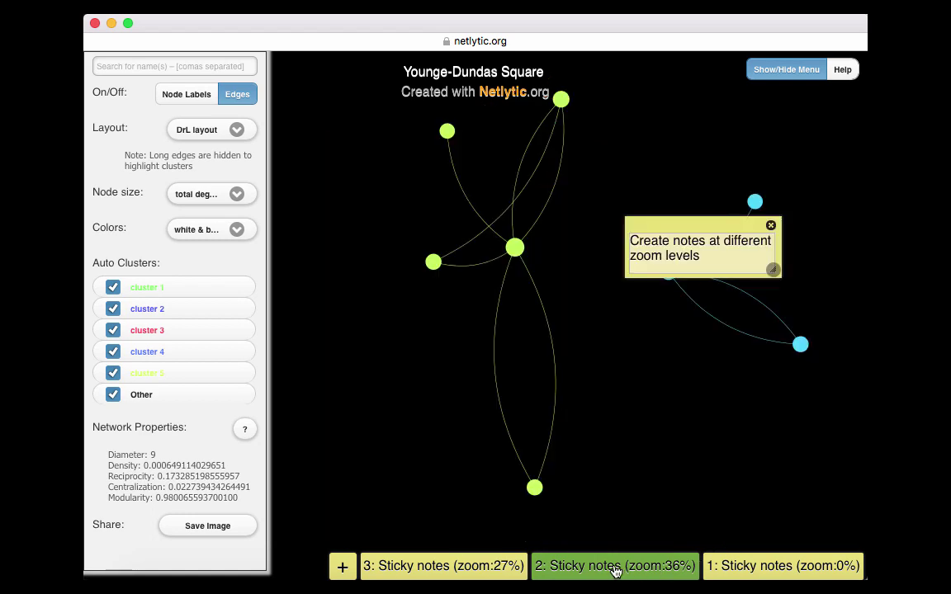
{"action": "left_click", "coordinate": [505, 566]}
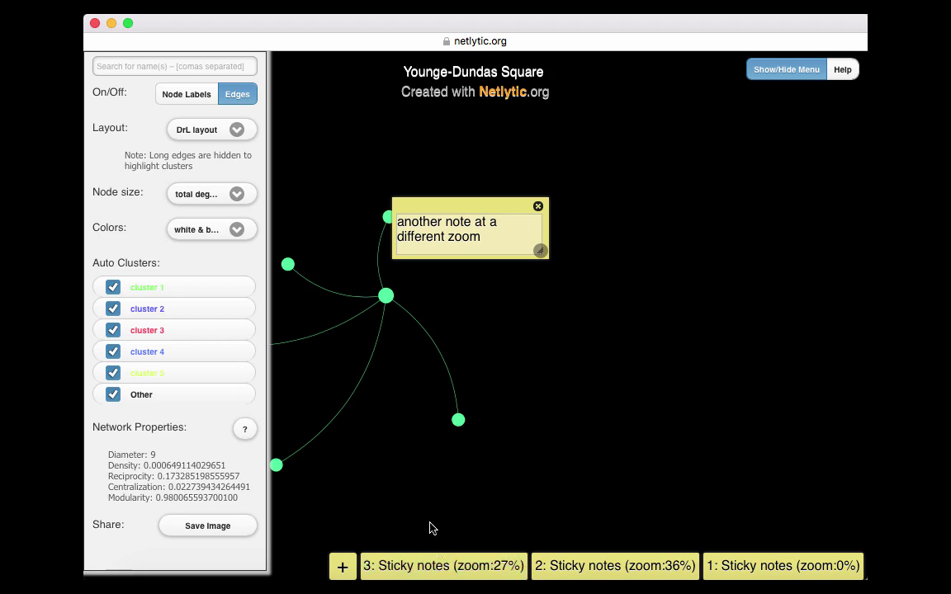
{"action": "scroll", "coordinate": [441, 471], "scroll_direction": "down", "scroll_amount": 5}
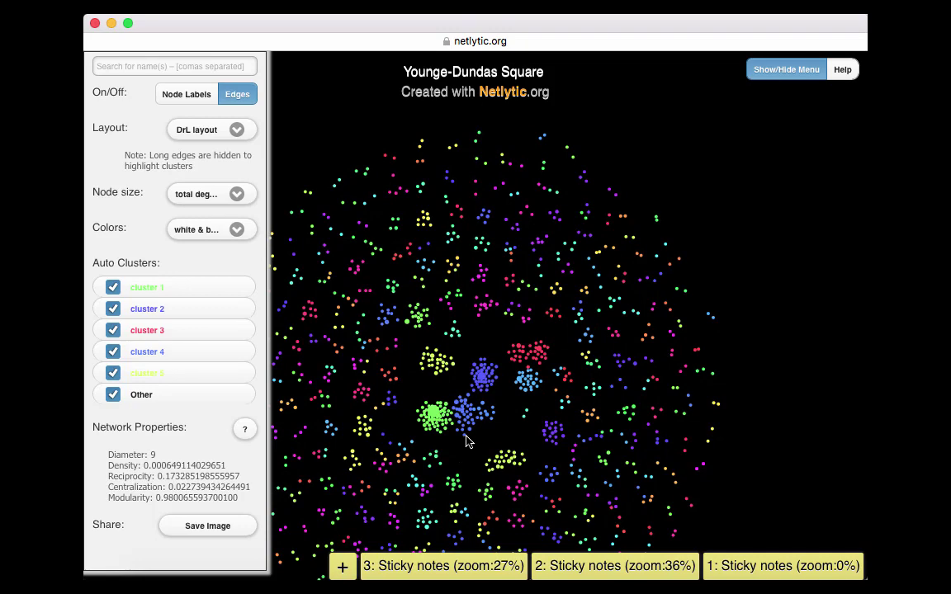
{"action": "left_click_drag", "start_coordinate": [486, 435], "coordinate": [586, 357]}
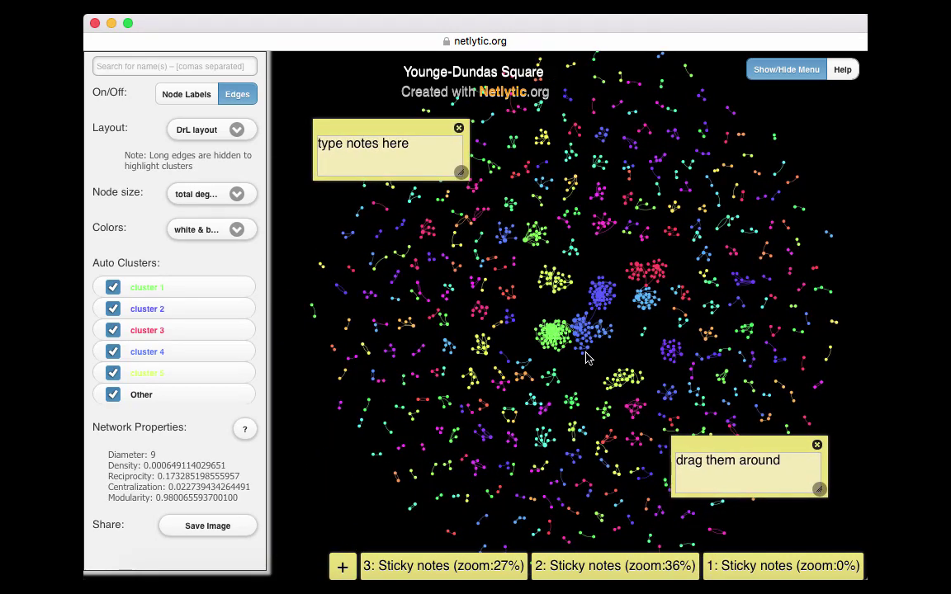